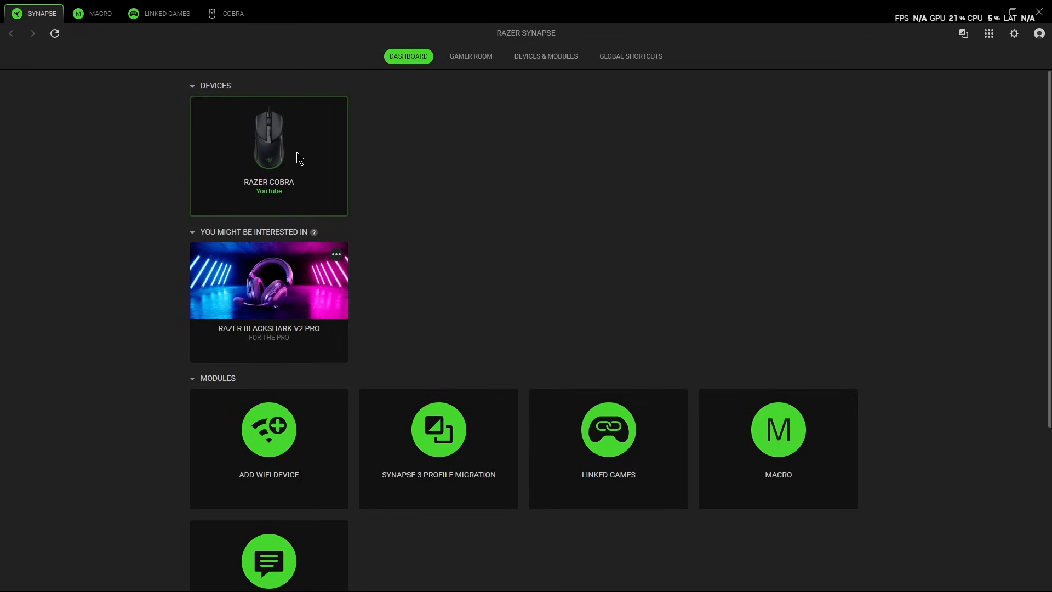
- Open the Razer Cobra's settings and review the games linked to its YouTube profile
left_click(297, 154)
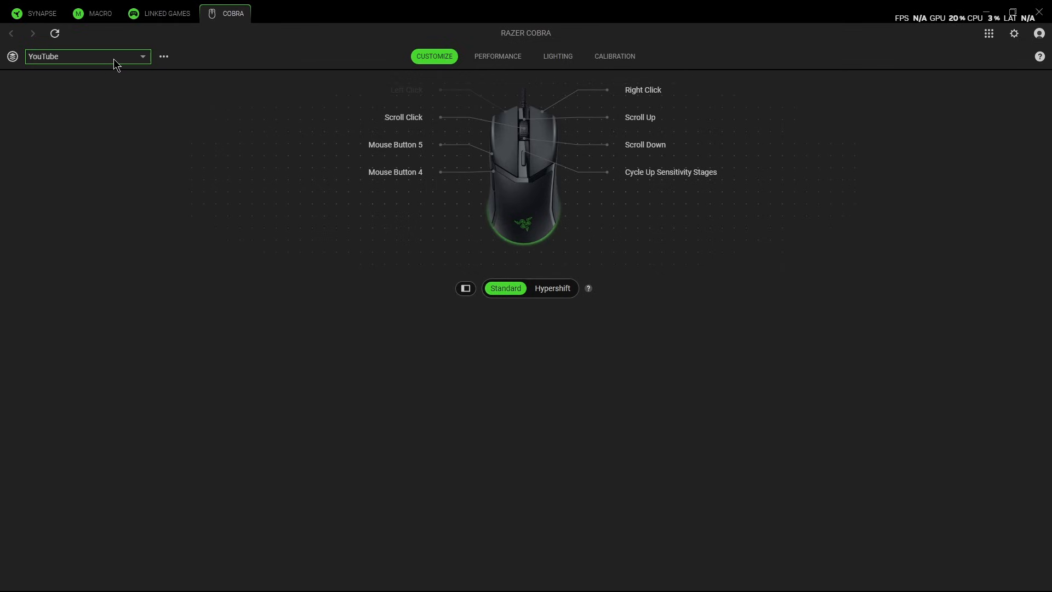
left_click(165, 57)
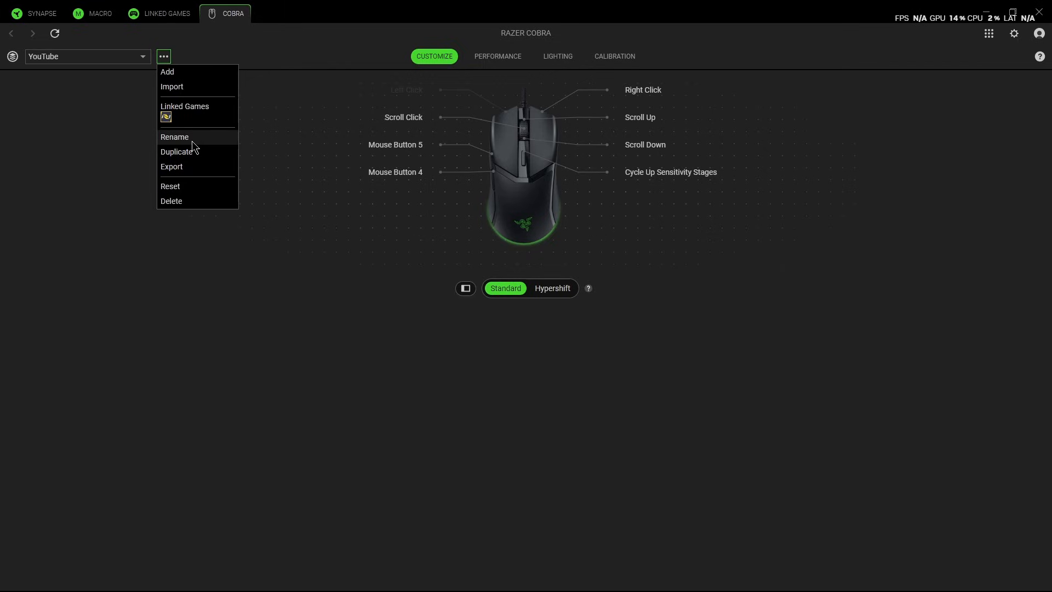
left_click(197, 113)
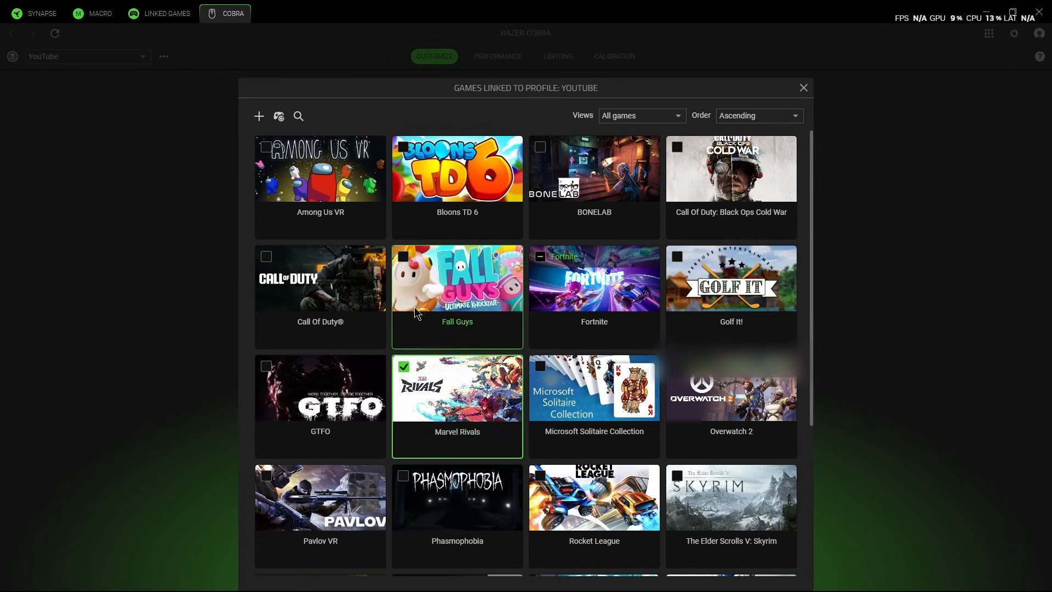
left_click(426, 385)
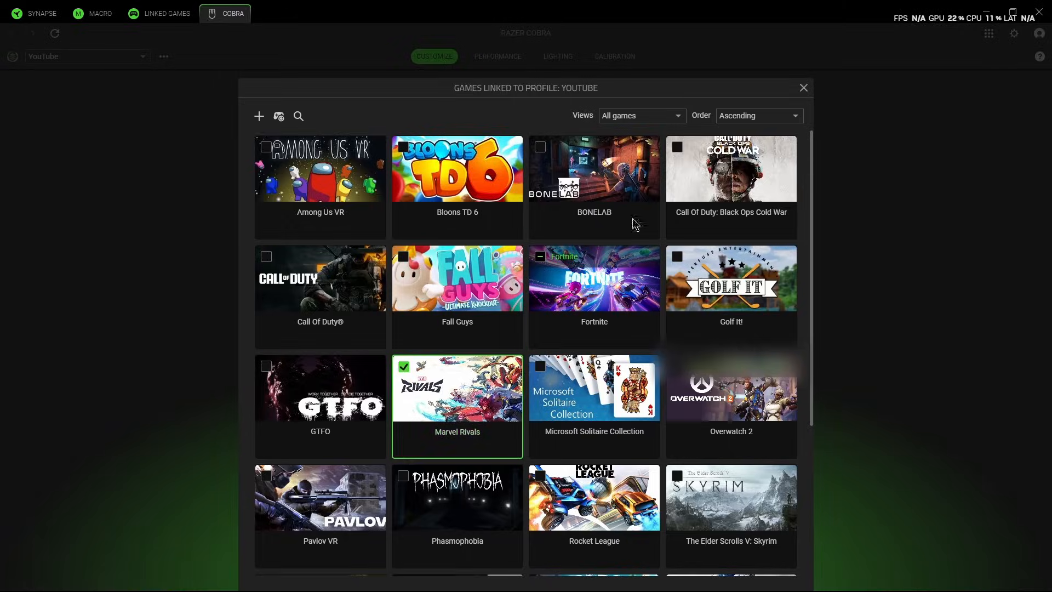
left_click(804, 88)
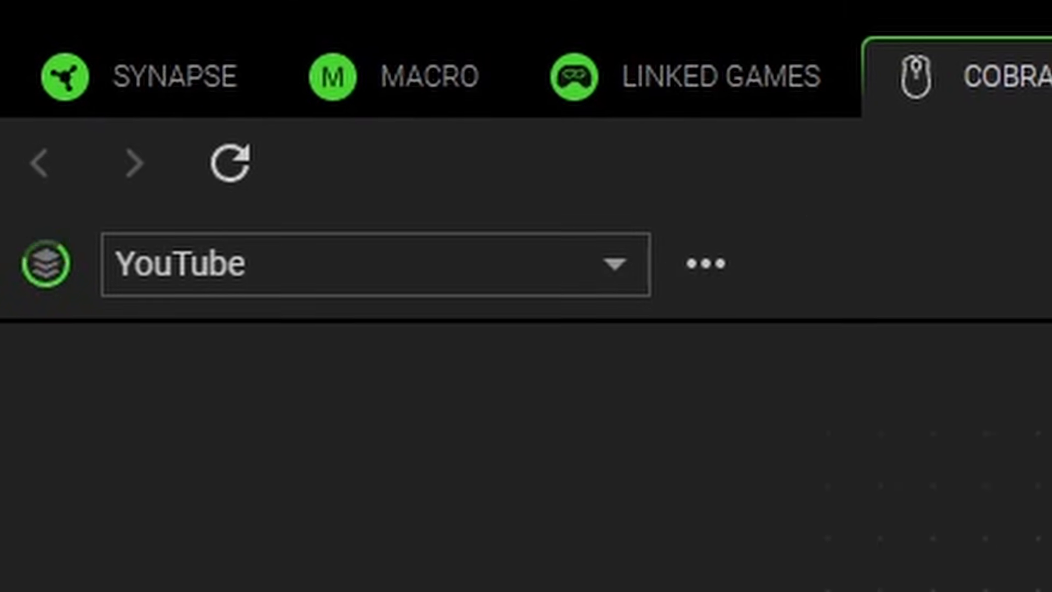
- Switch the mouse to the OW profile and check which games are linked to it
left_click(682, 268)
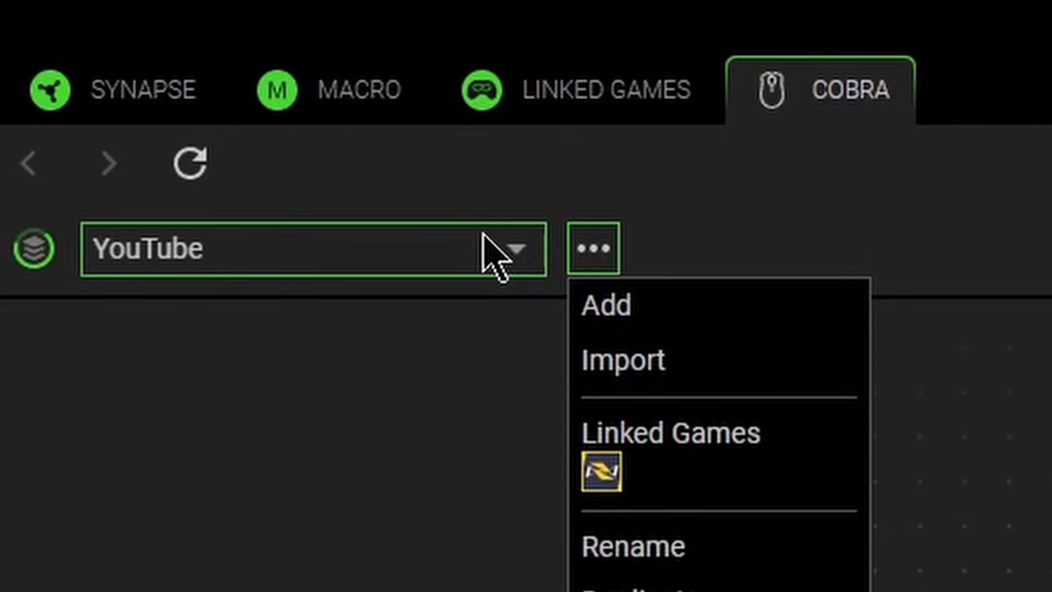
left_click(331, 242)
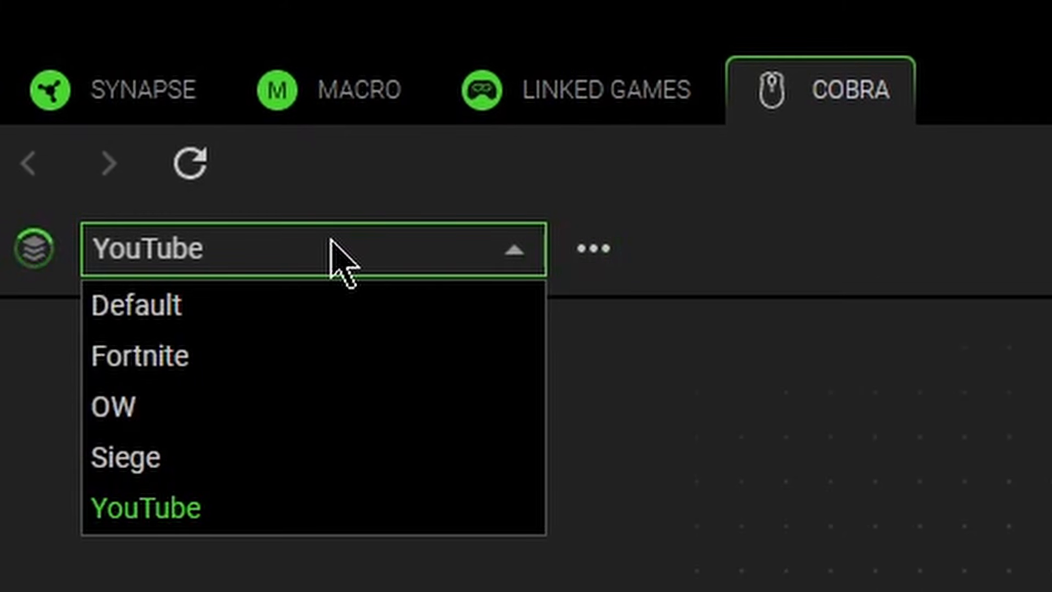
left_click(163, 418)
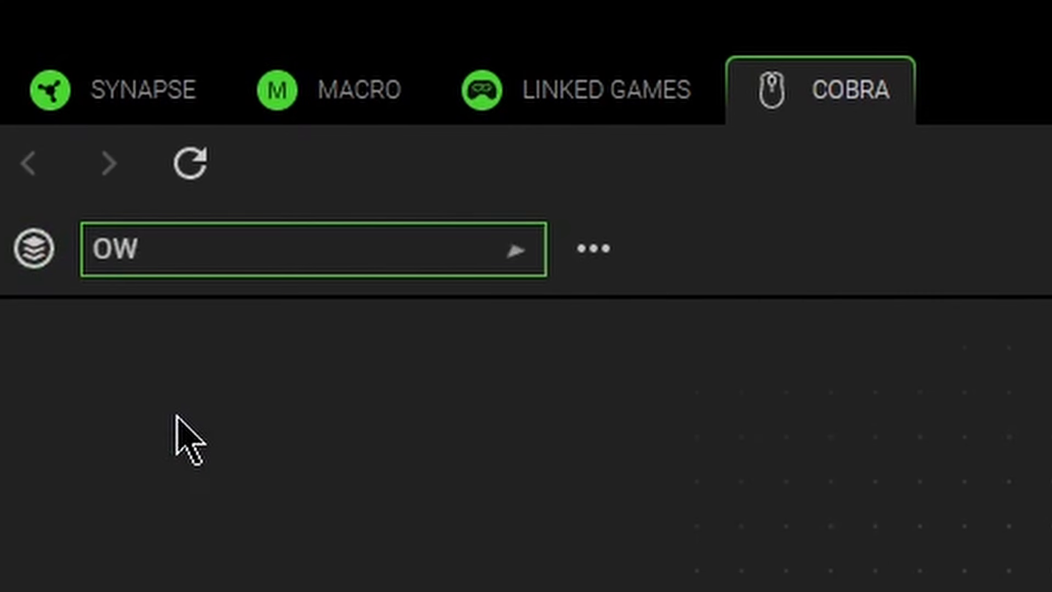
left_click(594, 249)
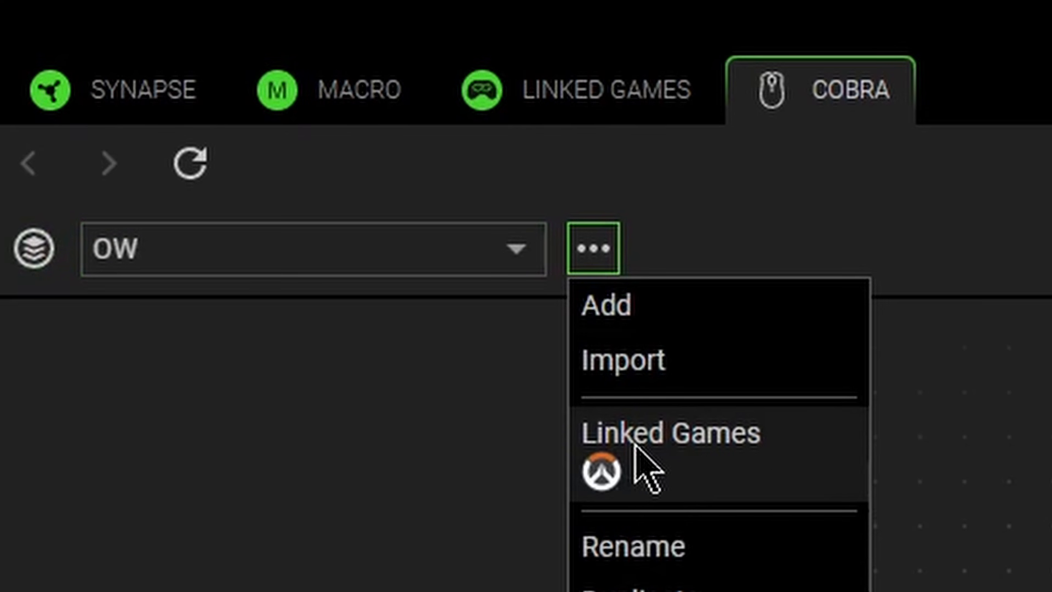
left_click(636, 460)
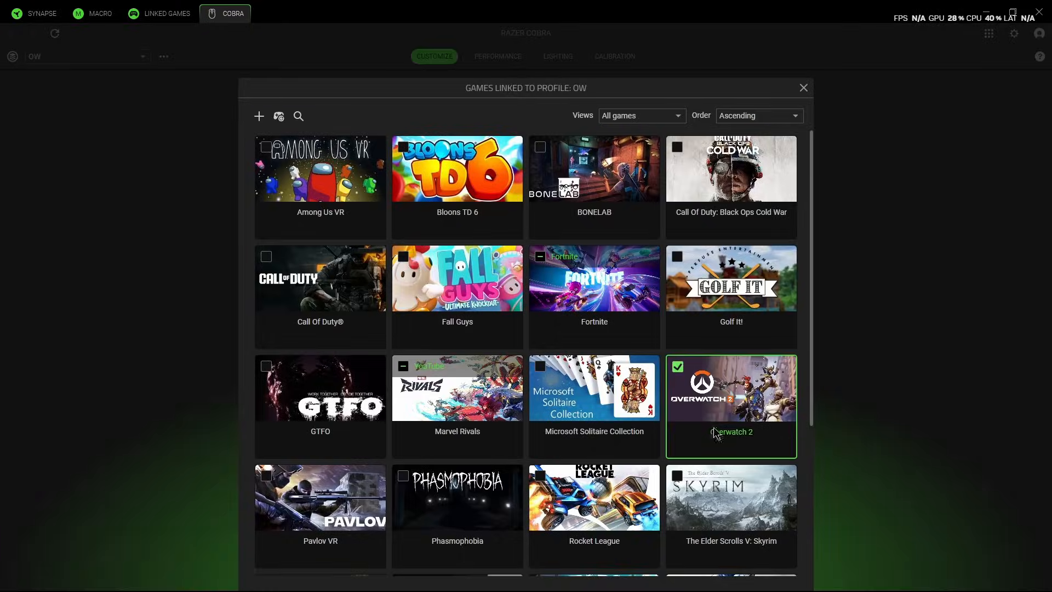
left_click(803, 89)
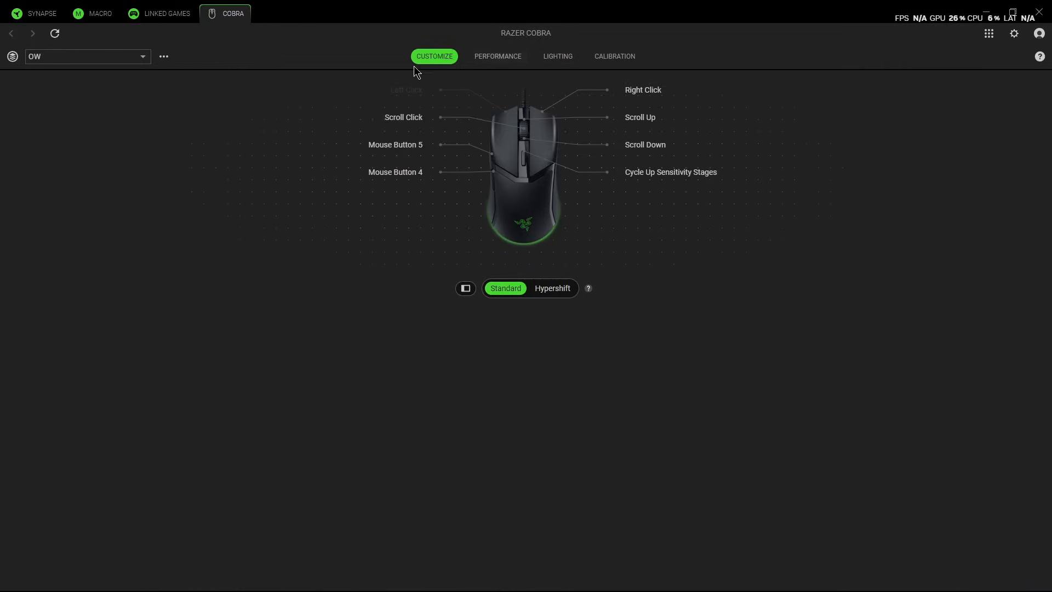
- View the OW profile's performance settings, then switch to the YouTube profile to compare its sensitivity stages
left_click(510, 55)
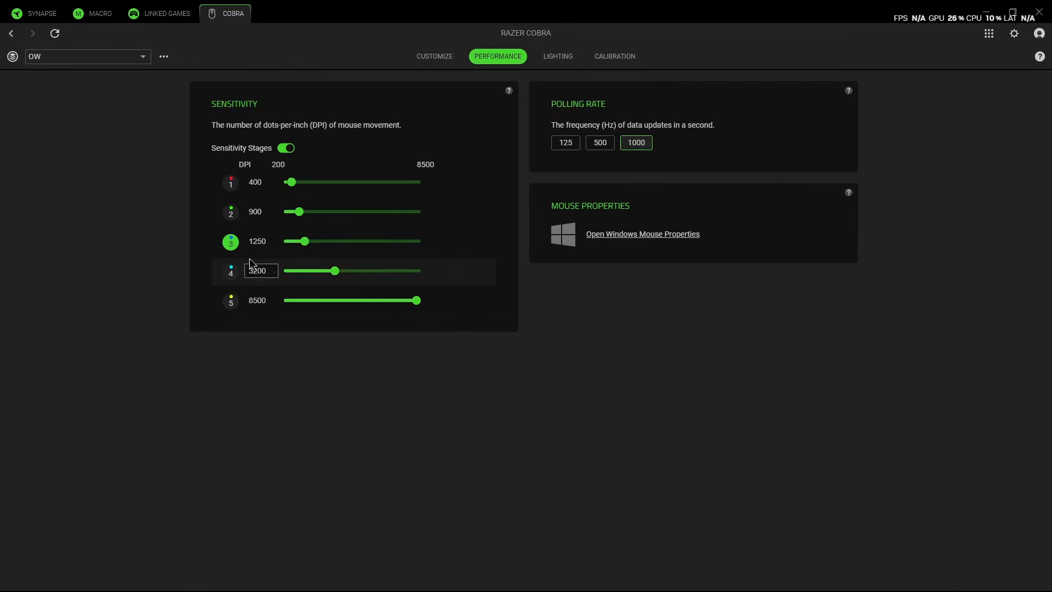
left_click(106, 61)
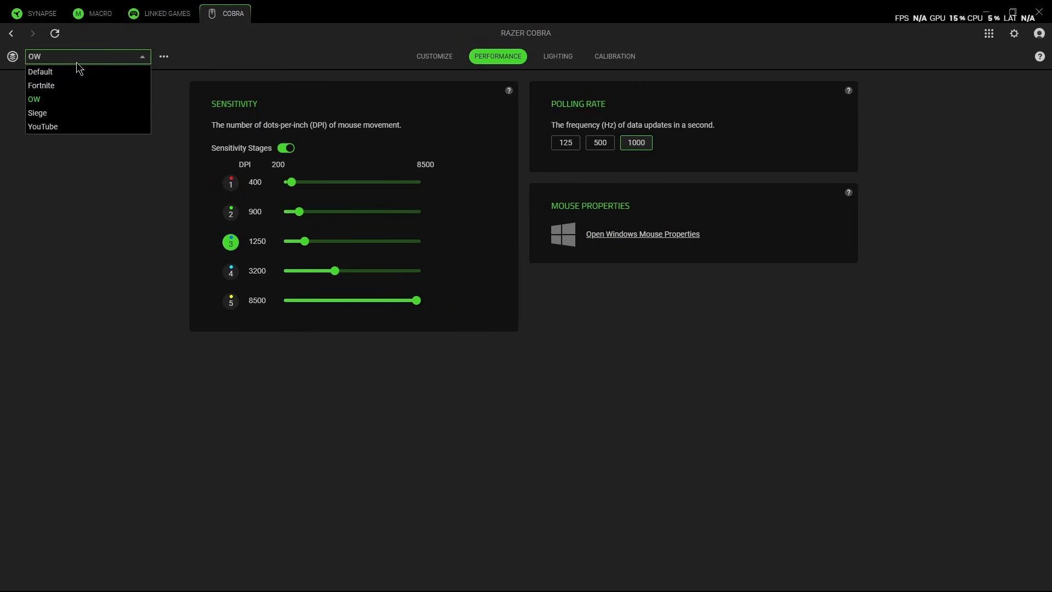
left_click(73, 130)
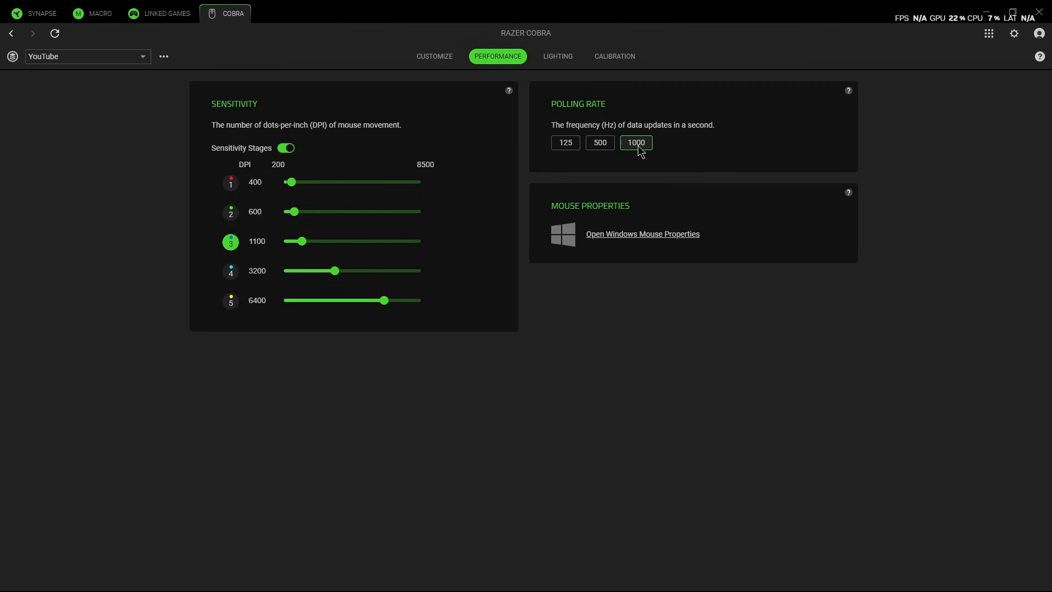
- In the lighting settings, set the brightness to 100 and disable lighting switch-off for both display off and idle time
left_click(562, 58)
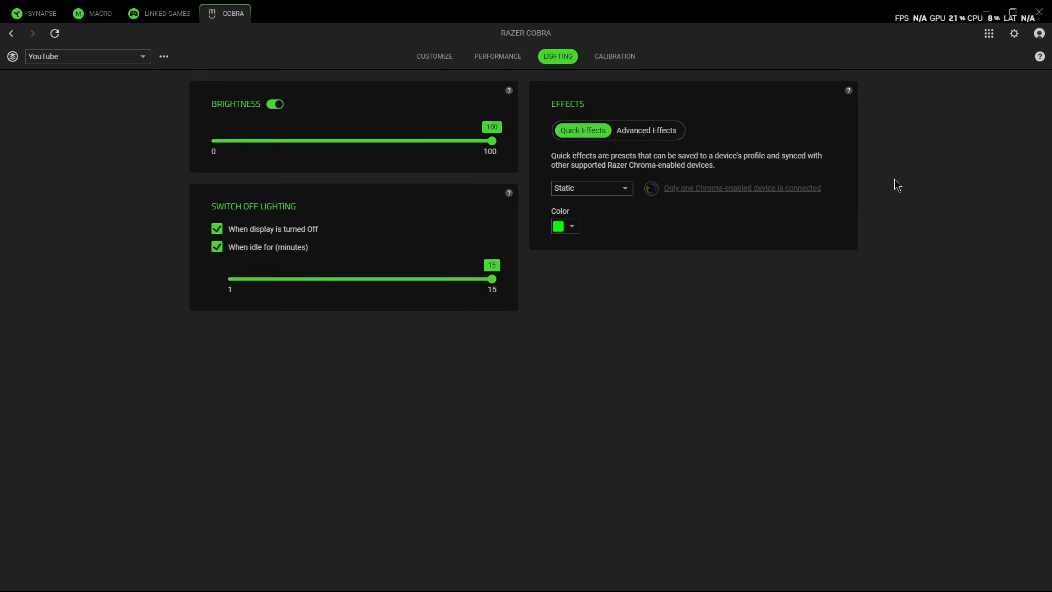
left_click(278, 106)
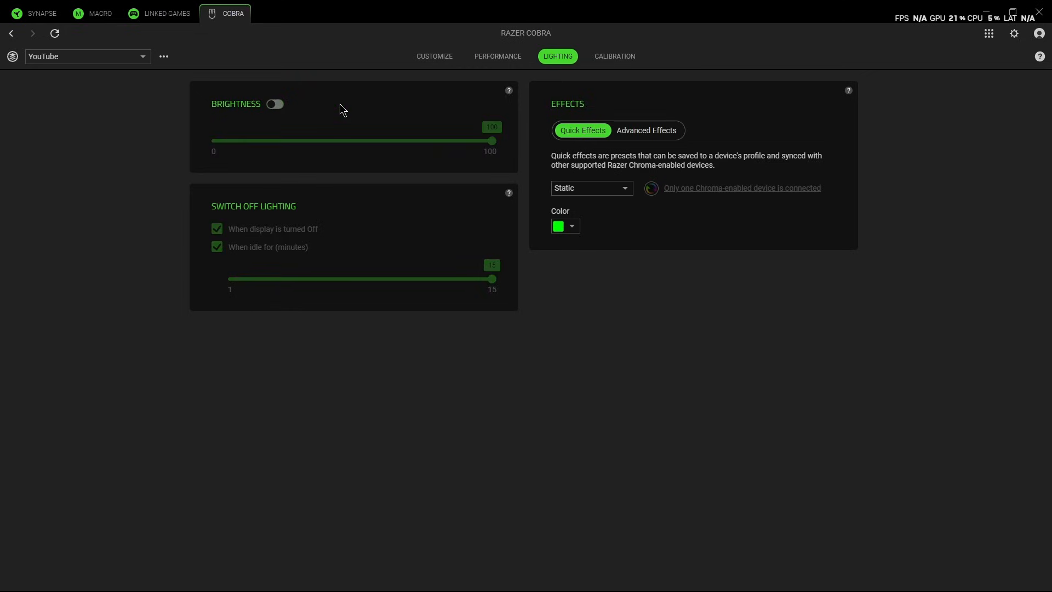
left_click(277, 104)
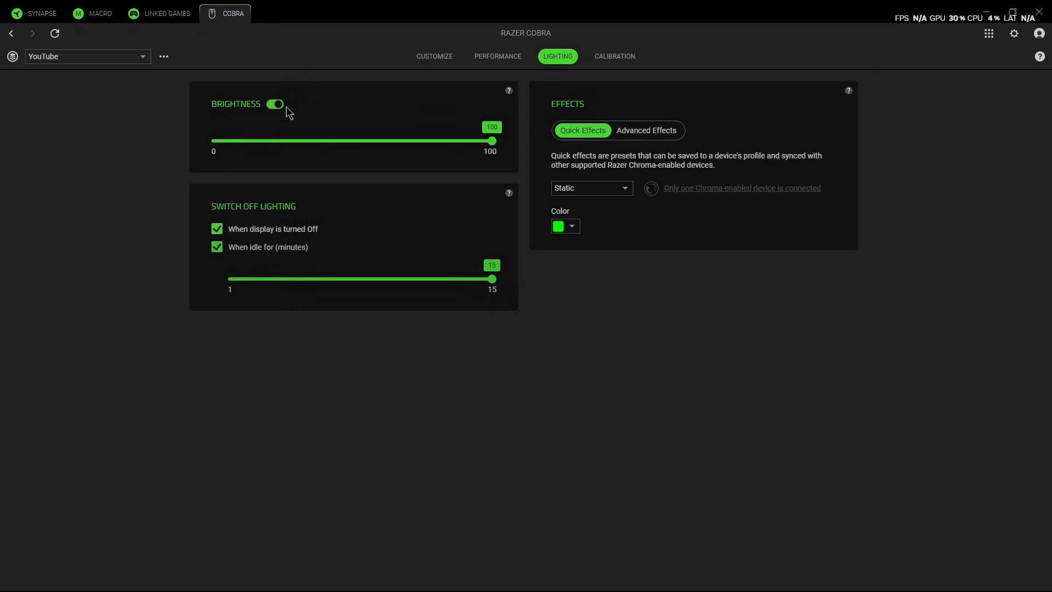
left_click_drag(492, 143, 210, 155)
left_click(490, 142)
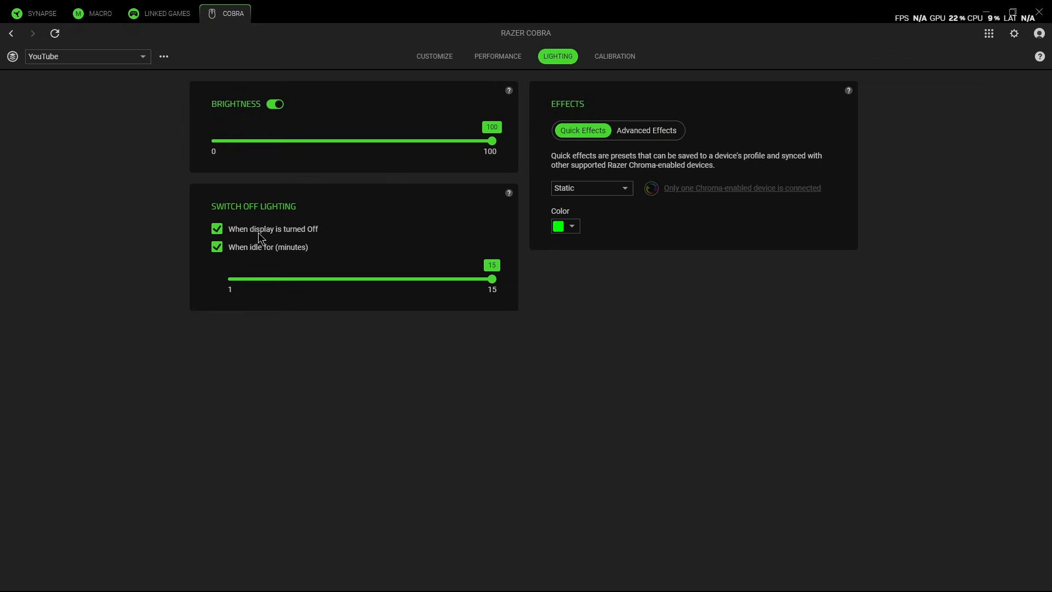
left_click(219, 231)
left_click(218, 246)
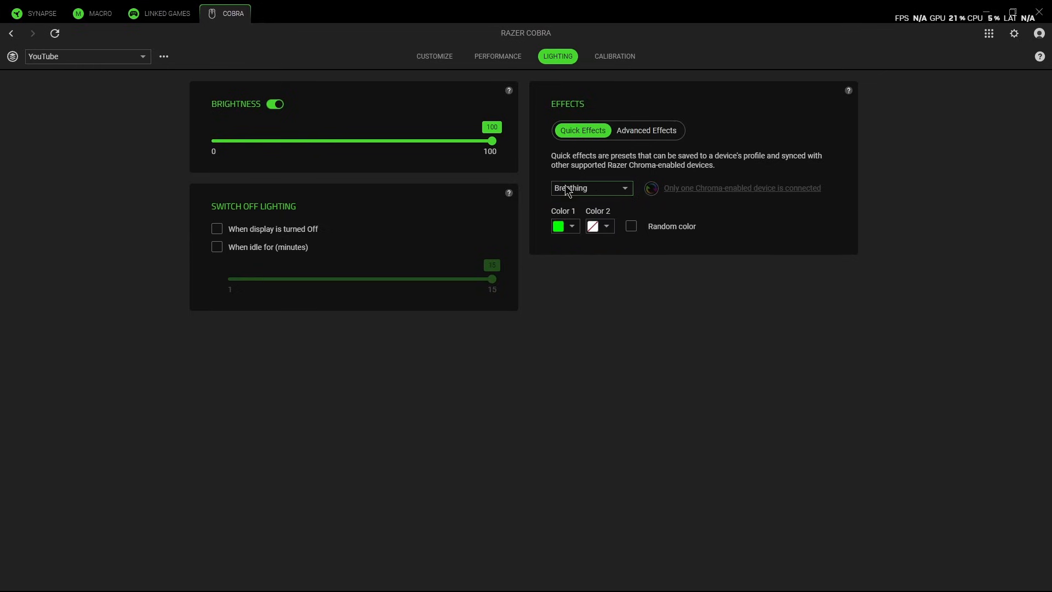
- For the Breathing effect, set the second color to blue and enable the random color option
left_click(591, 193)
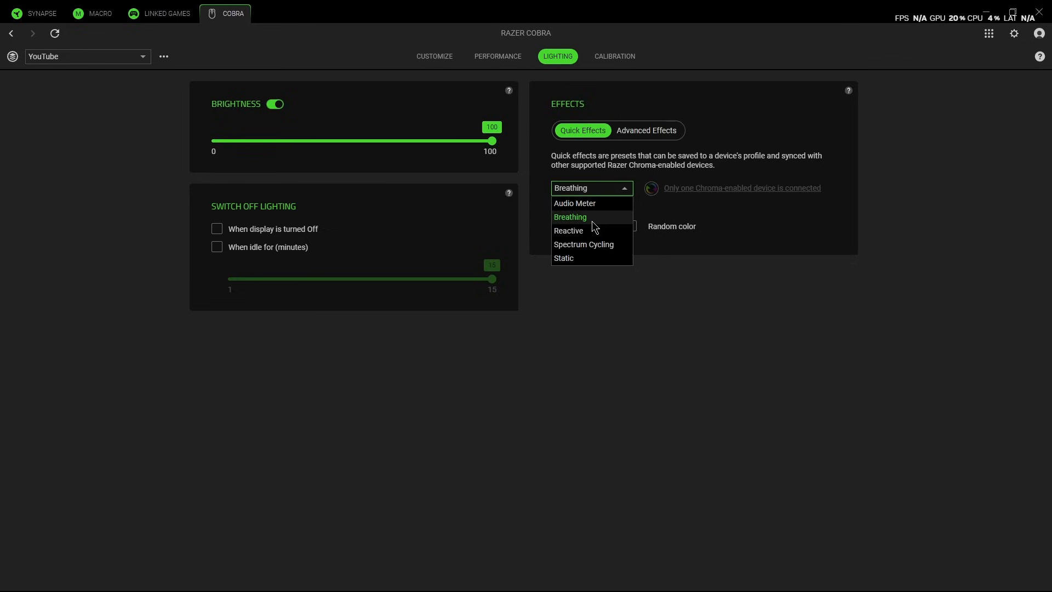
left_click(682, 215)
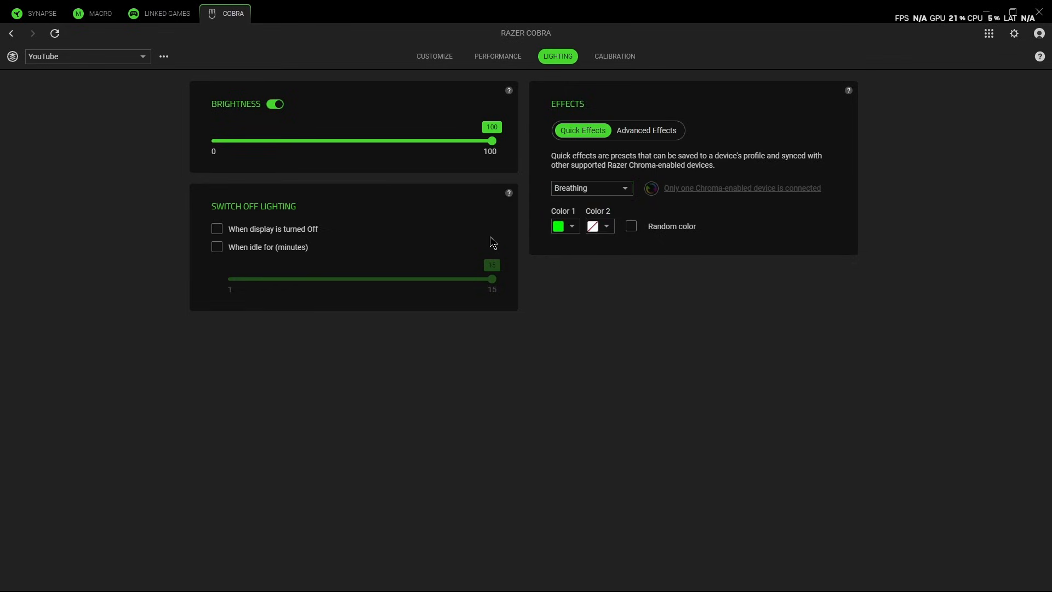
left_click(608, 226)
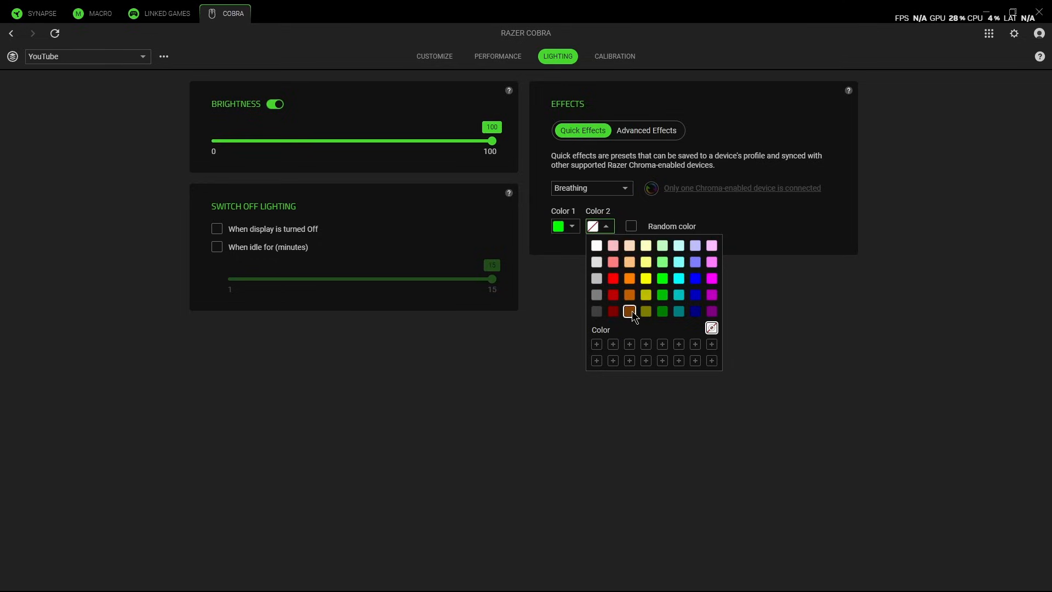
left_click(696, 278)
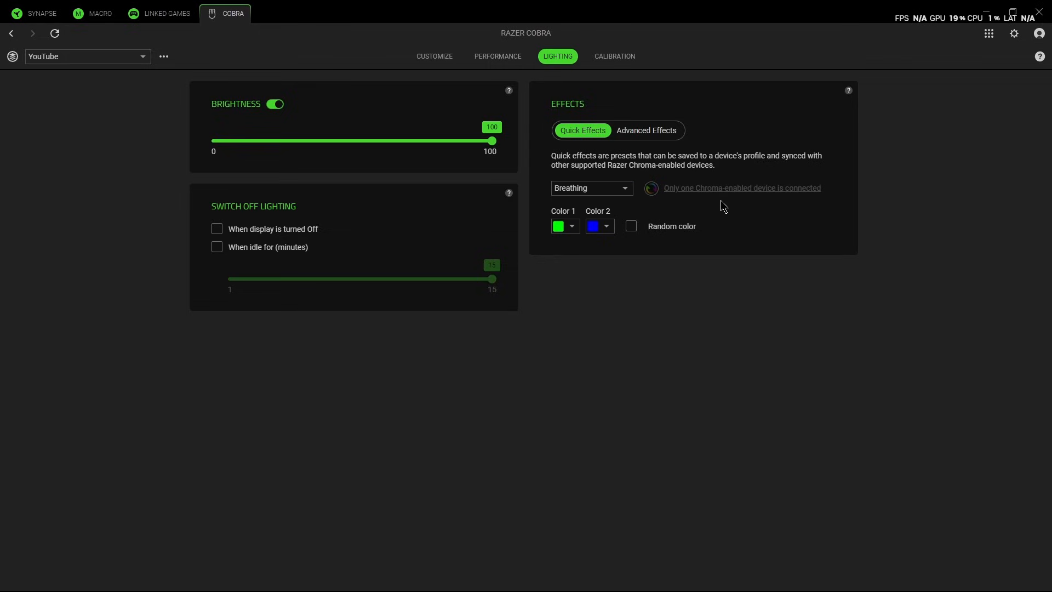
left_click(632, 228)
- Change the lighting effect to Reactive with a long duration and view the custom color picker
left_click(621, 186)
left_click(581, 229)
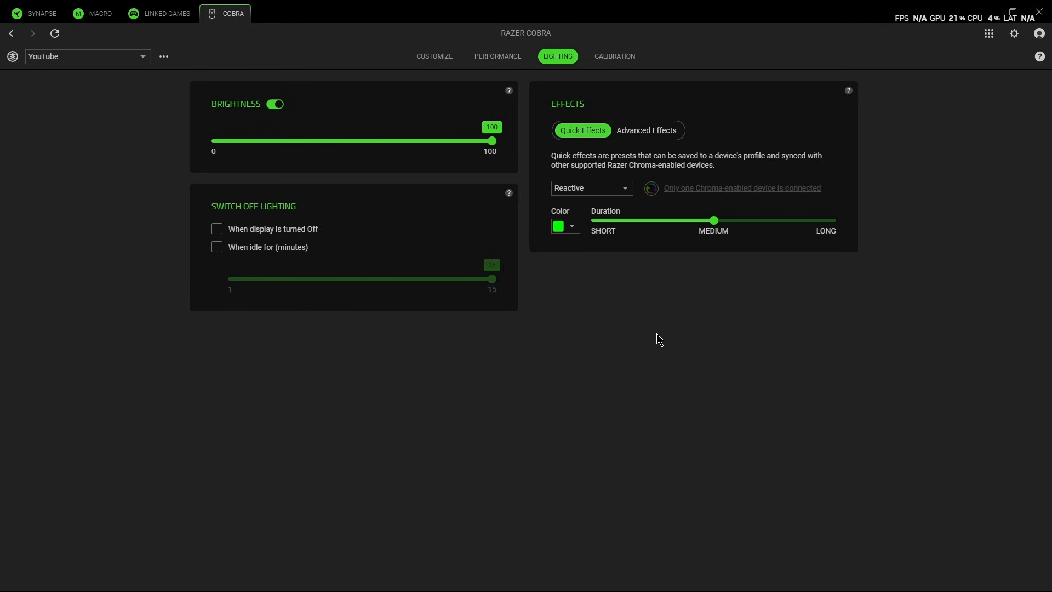
left_click(572, 227)
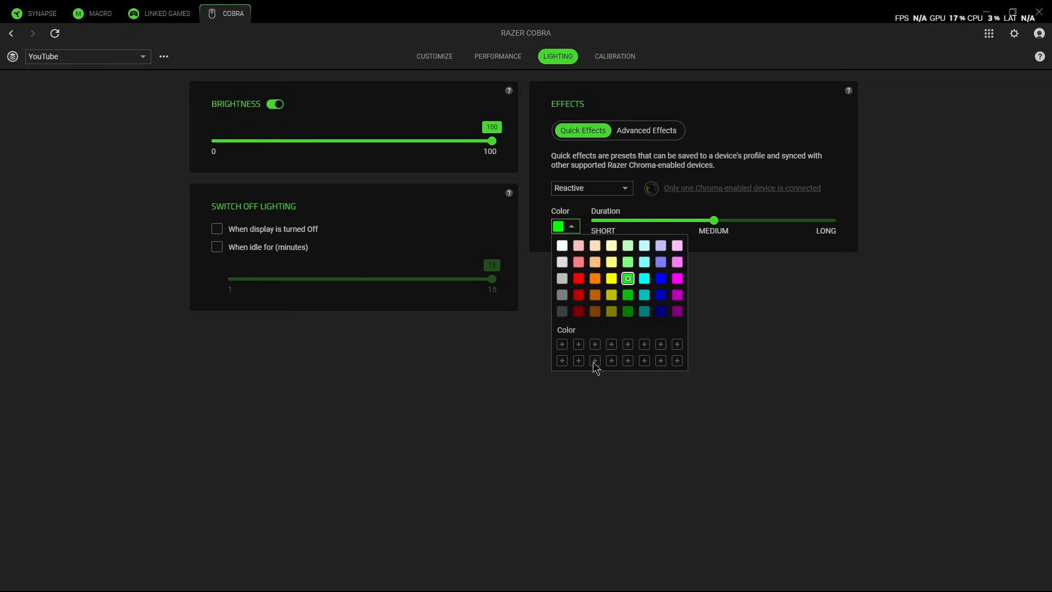
left_click(562, 344)
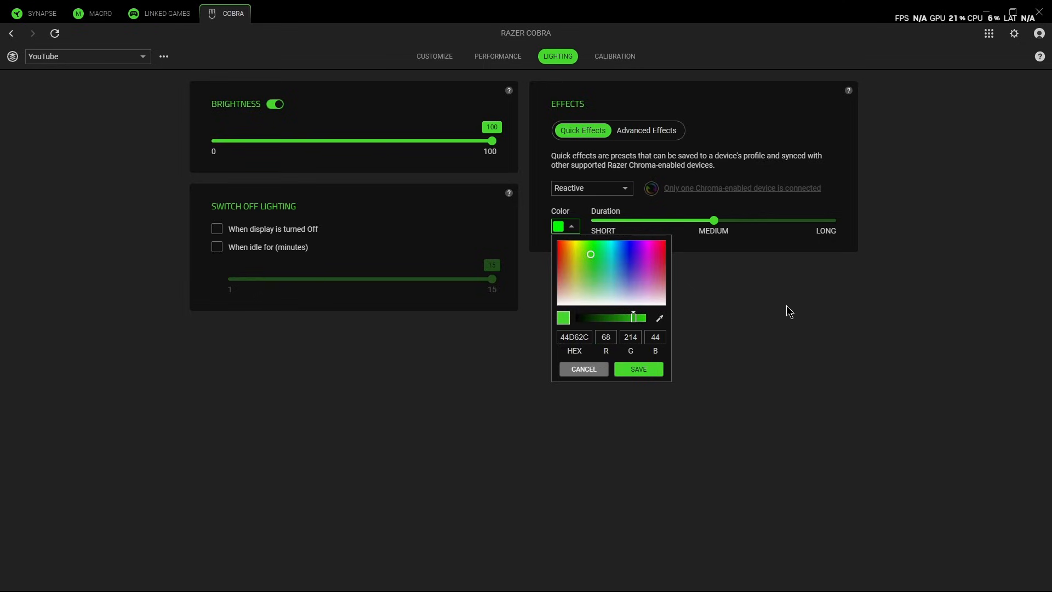
left_click(841, 304)
- Change the lighting effect to Static and save 44D62C as its custom color
left_click(592, 188)
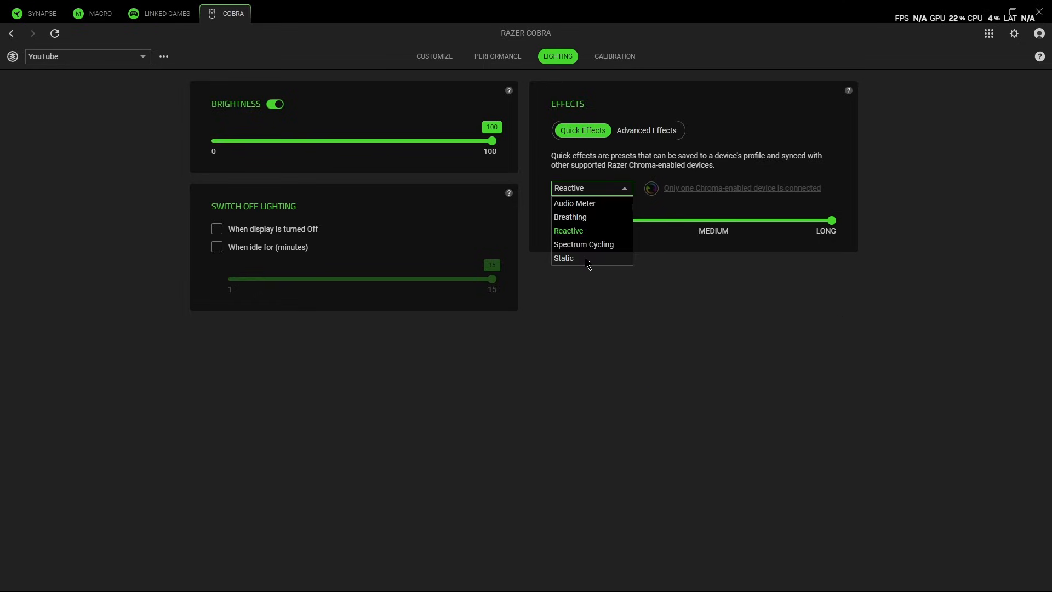
left_click(588, 261)
left_click(567, 227)
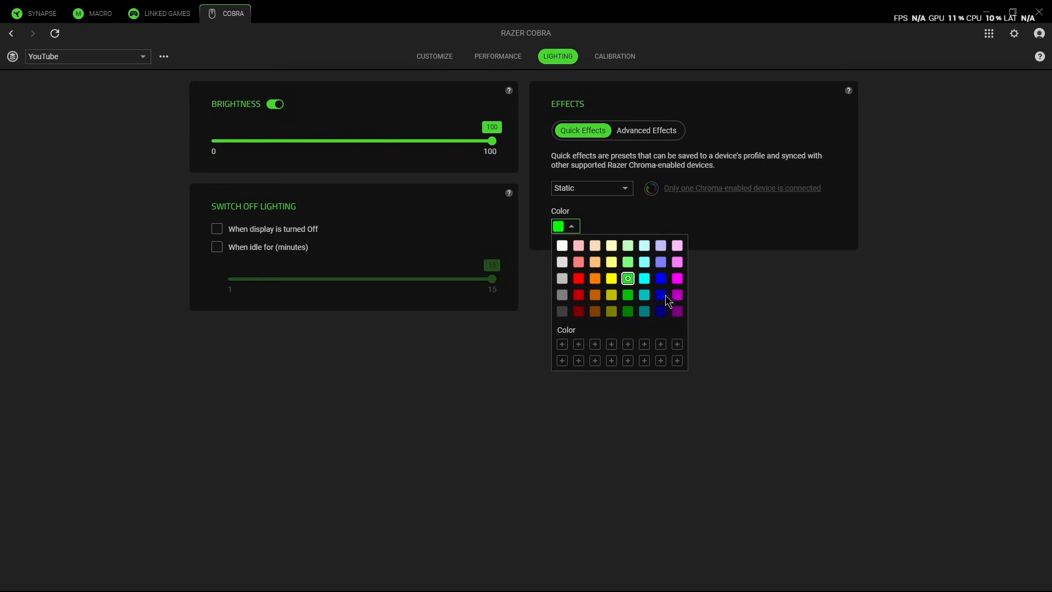
left_click(562, 344)
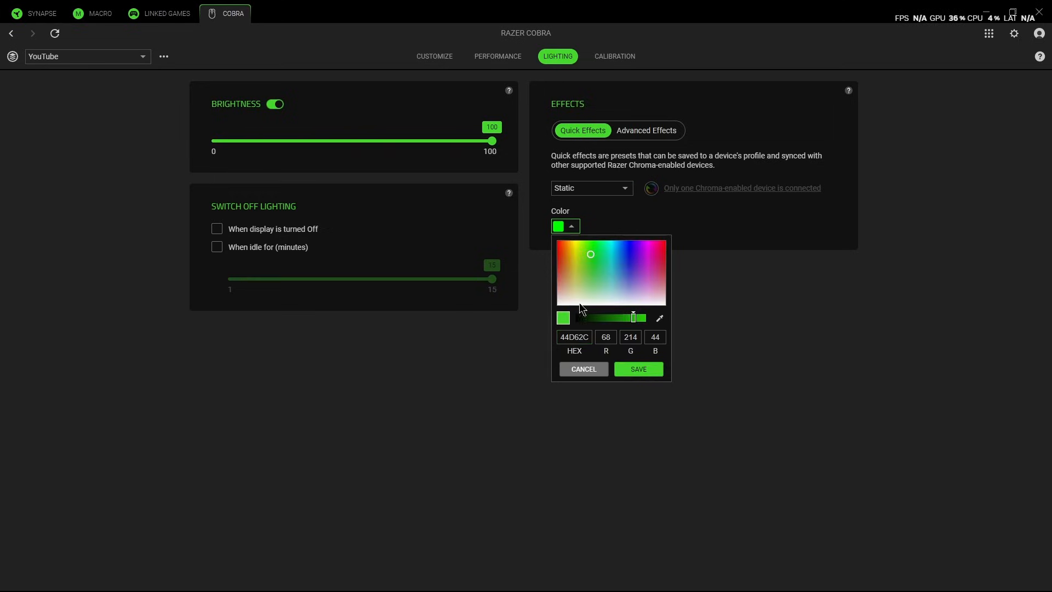
left_click(638, 370)
- Delete the saved custom green from the Static effect's color palette
left_click(564, 226)
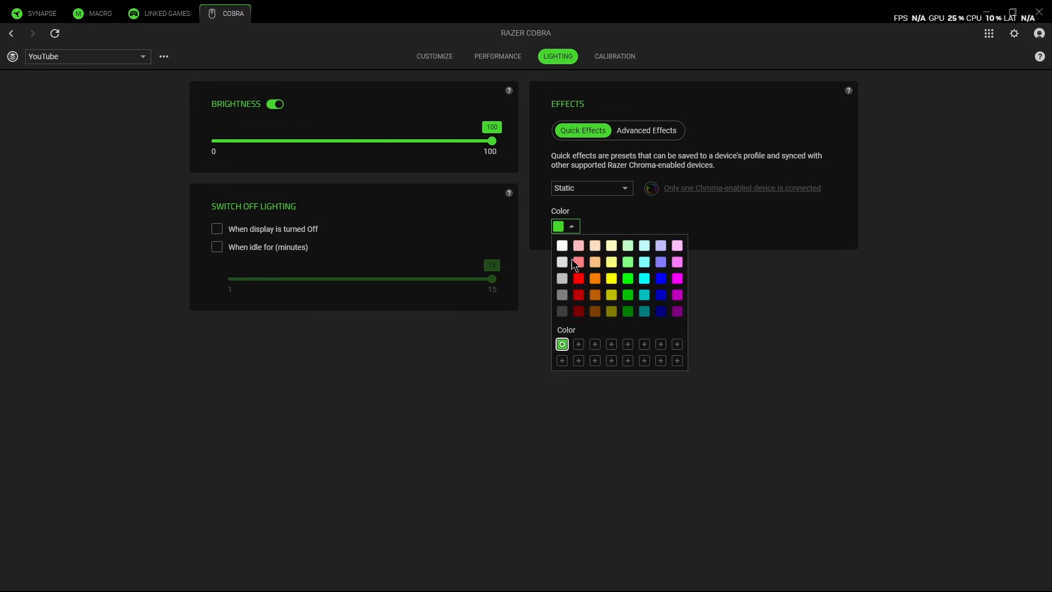
right_click(564, 346)
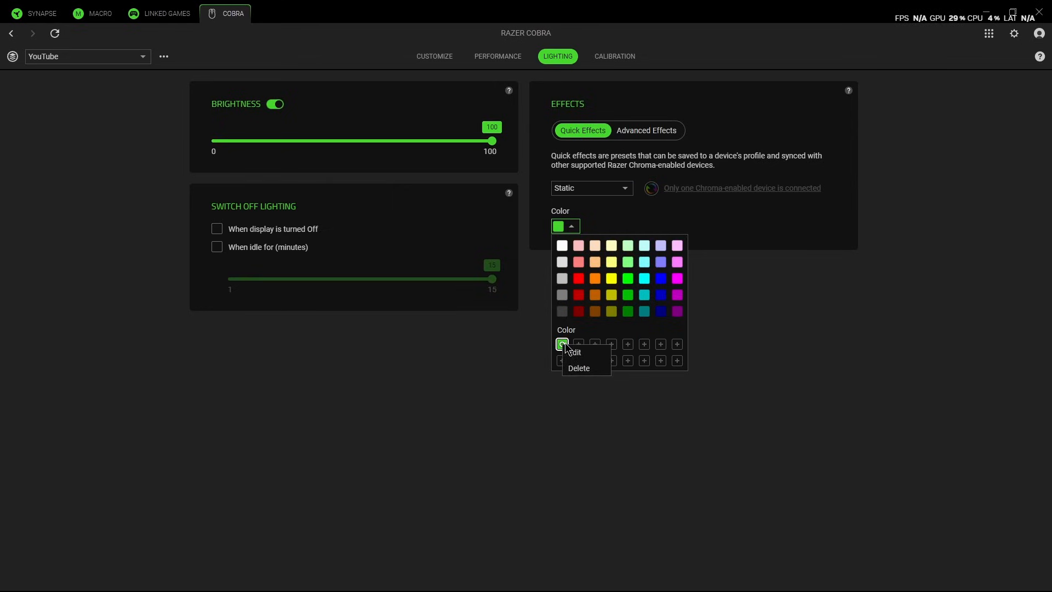
left_click(580, 368)
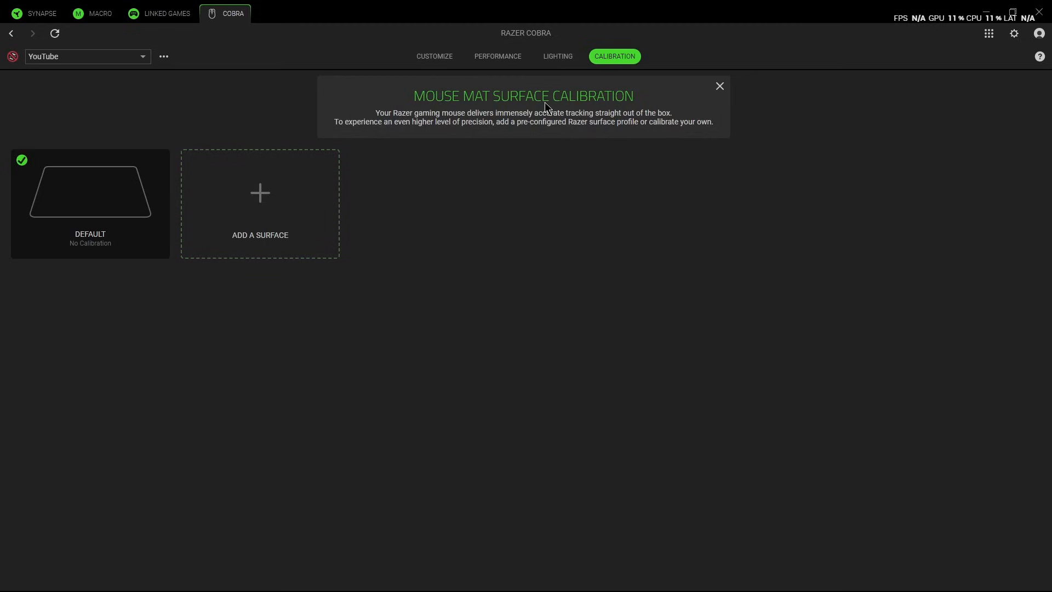
- Add the Razer Sphex V2 as a mouse mat surface for calibration
left_click(267, 195)
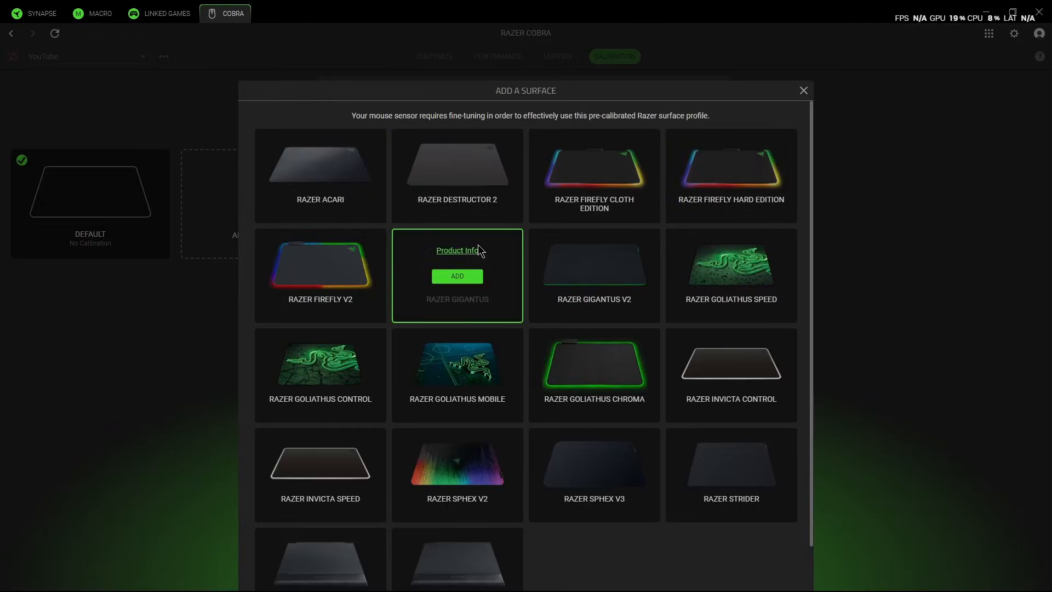
scroll(466, 258, "down", 1)
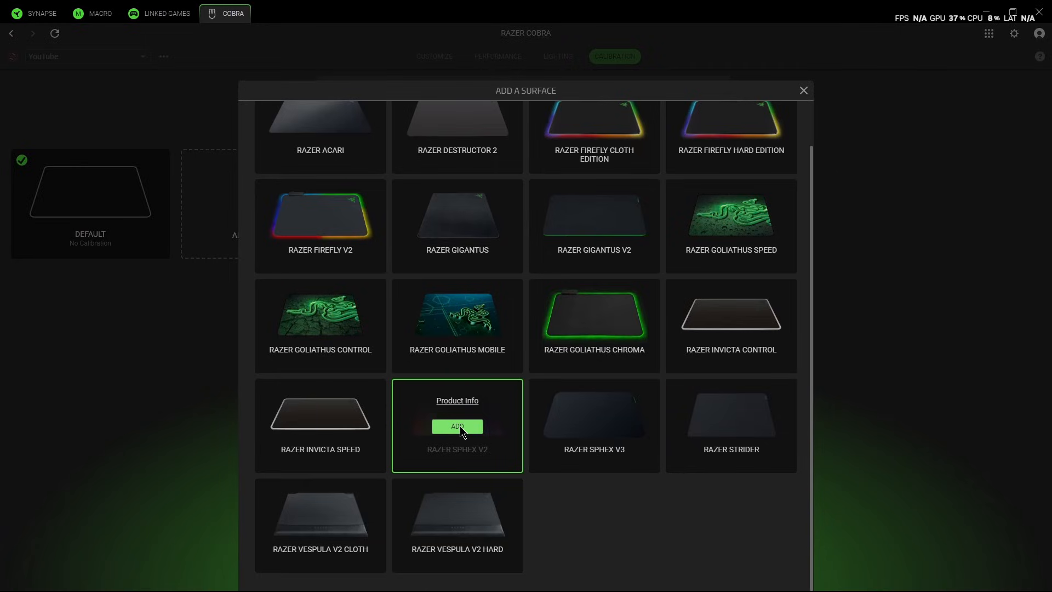
left_click(459, 426)
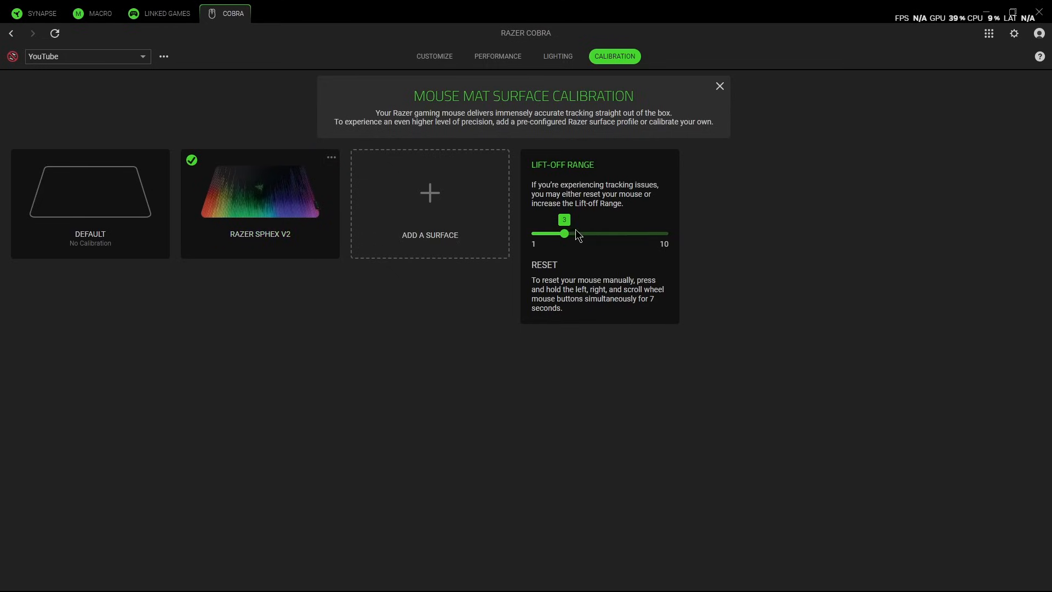
- Delete the Razer Sphex V2 from the calibrated mouse mat surfaces
left_click(331, 156)
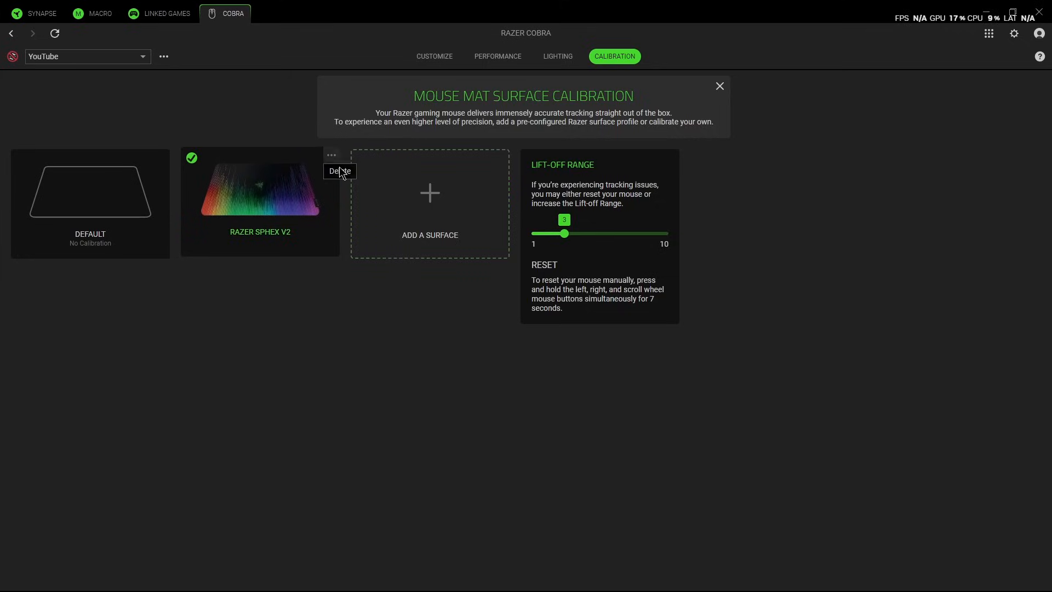
left_click(342, 173)
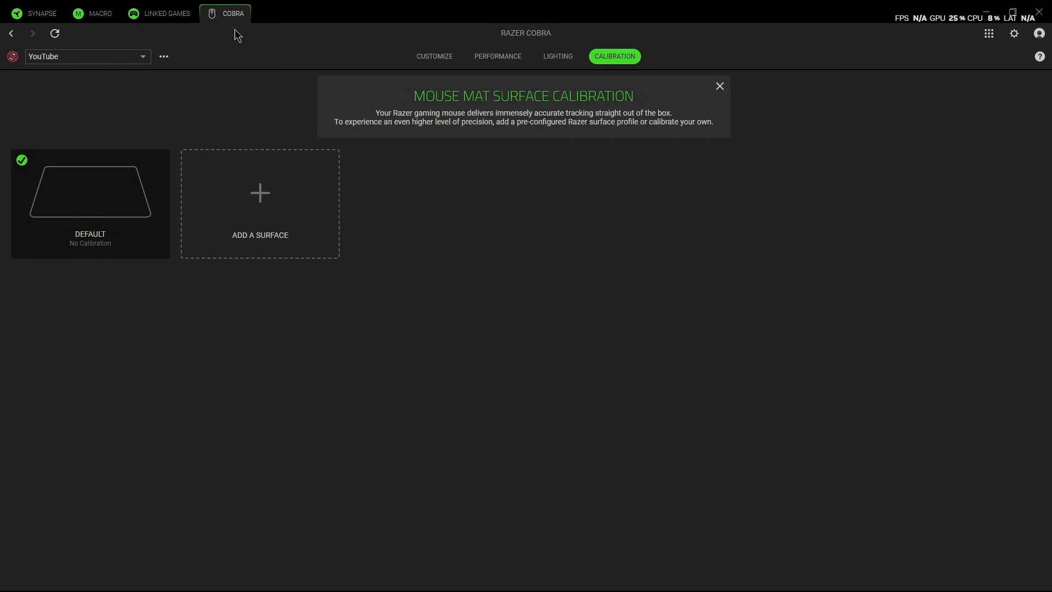
- Enable Chroma Studio for Overwatch 2 in the linked games, turn it back off and close the game's details
mouse_move(229, 20)
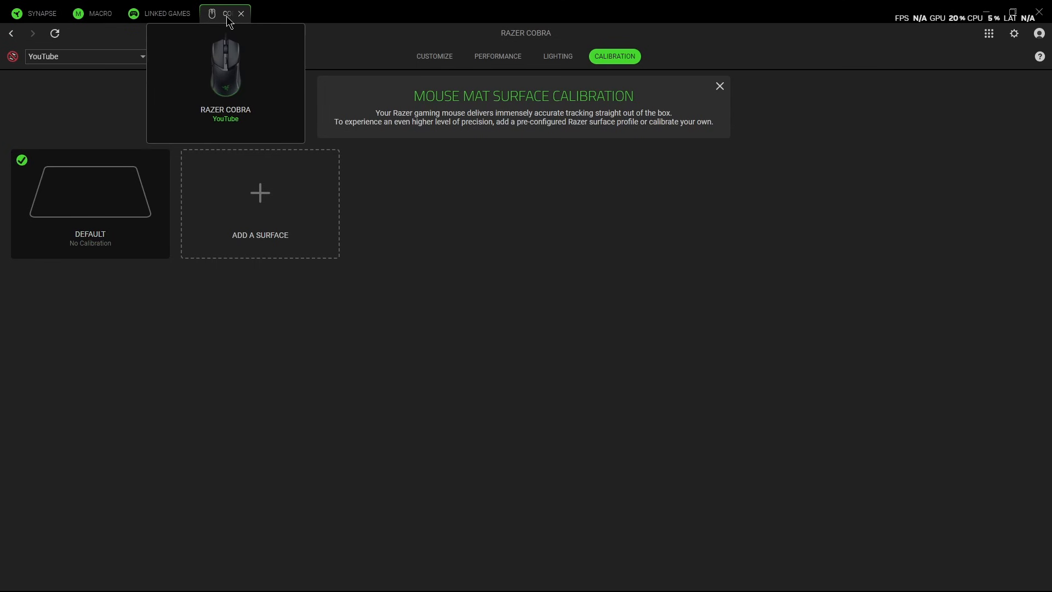
left_click(154, 14)
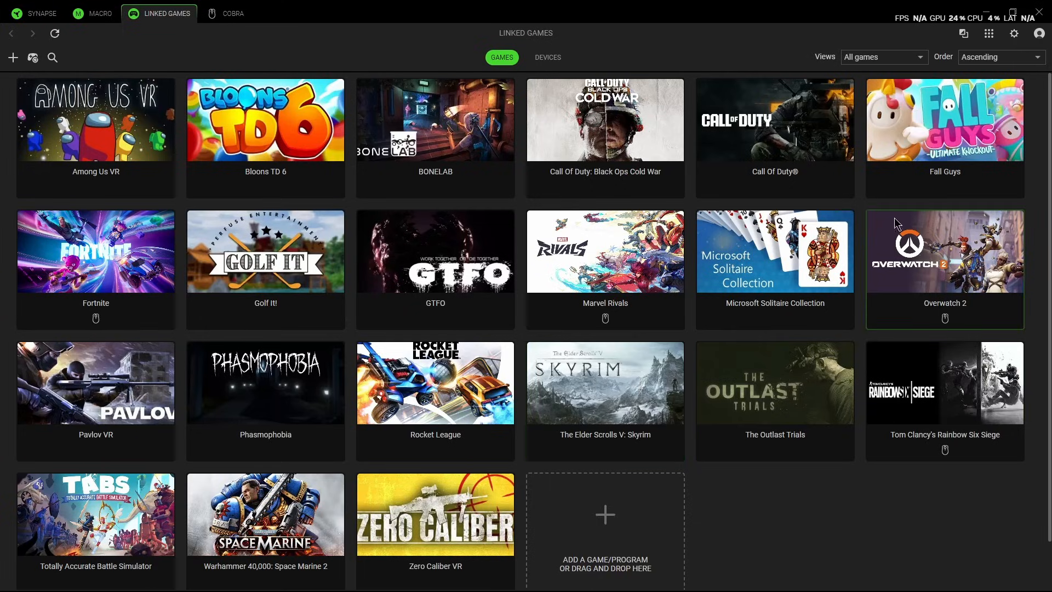
left_click(955, 274)
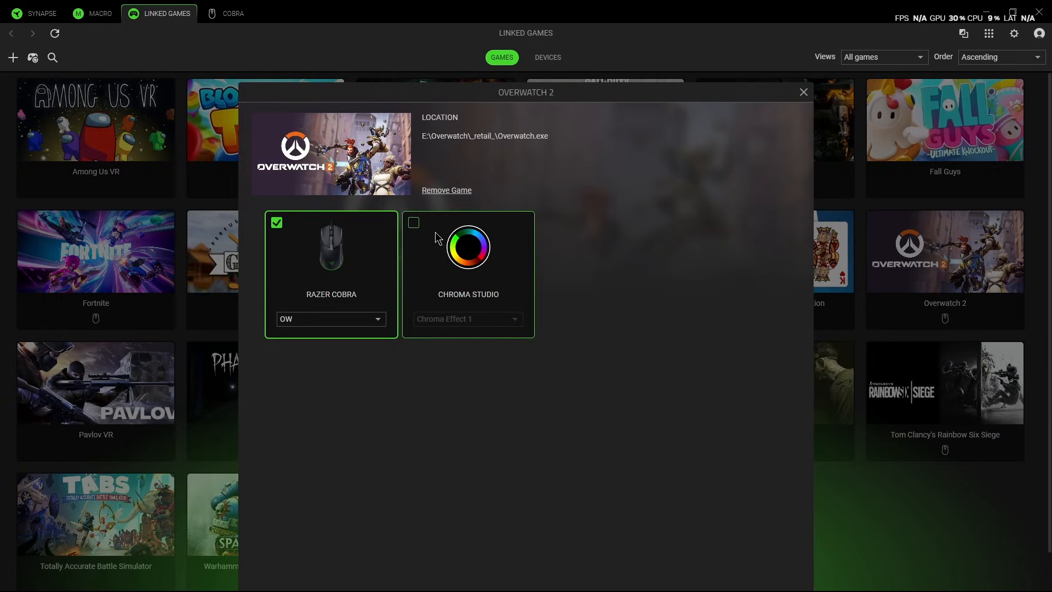
left_click(414, 224)
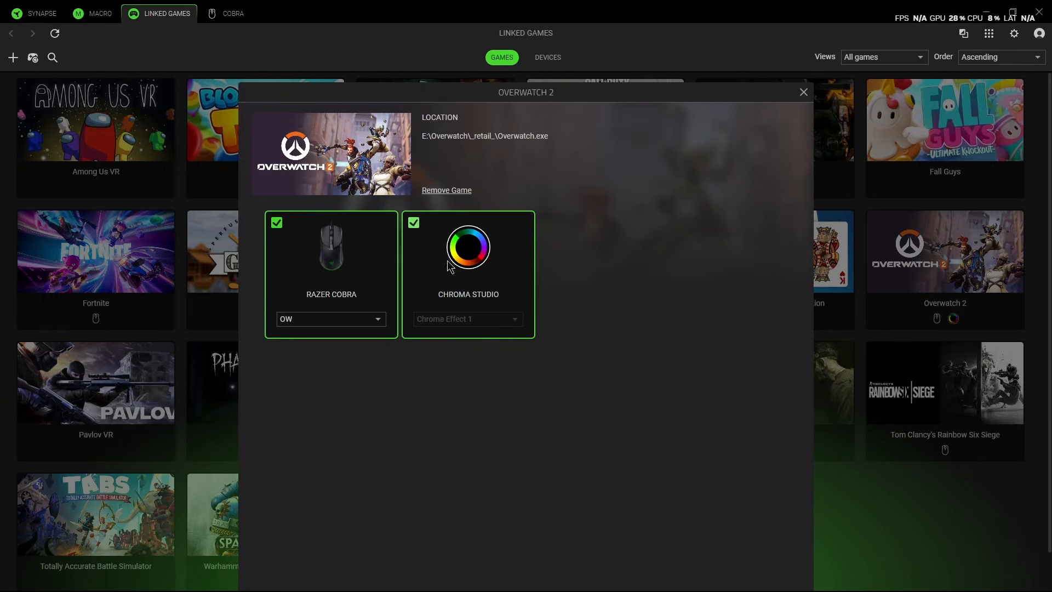
left_click(412, 222)
left_click(804, 92)
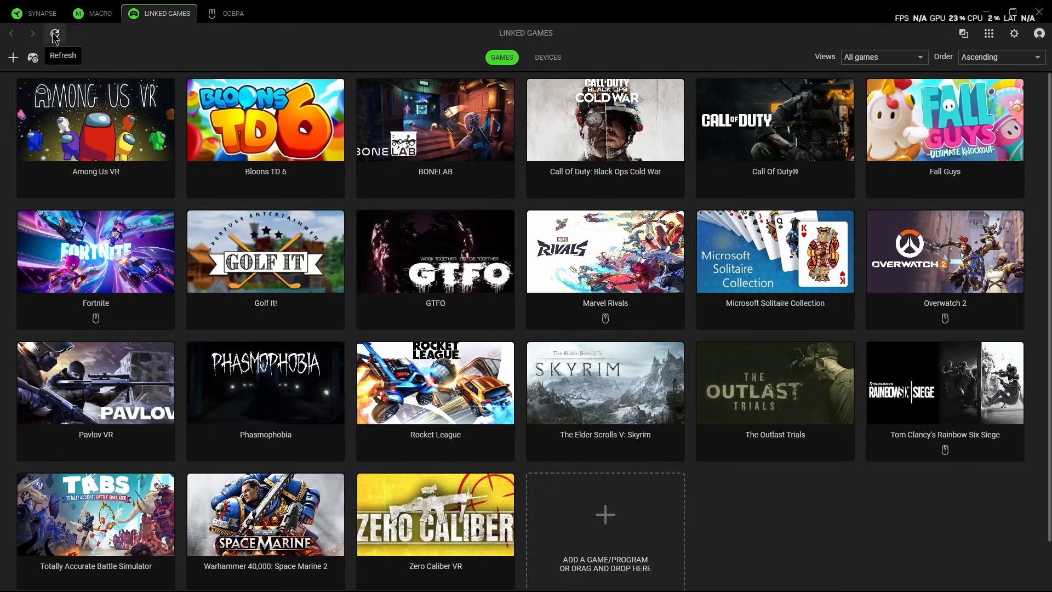
- View the linked games by device and examine which ones are tied to the Razer Cobra's YouTube profile
left_click(553, 62)
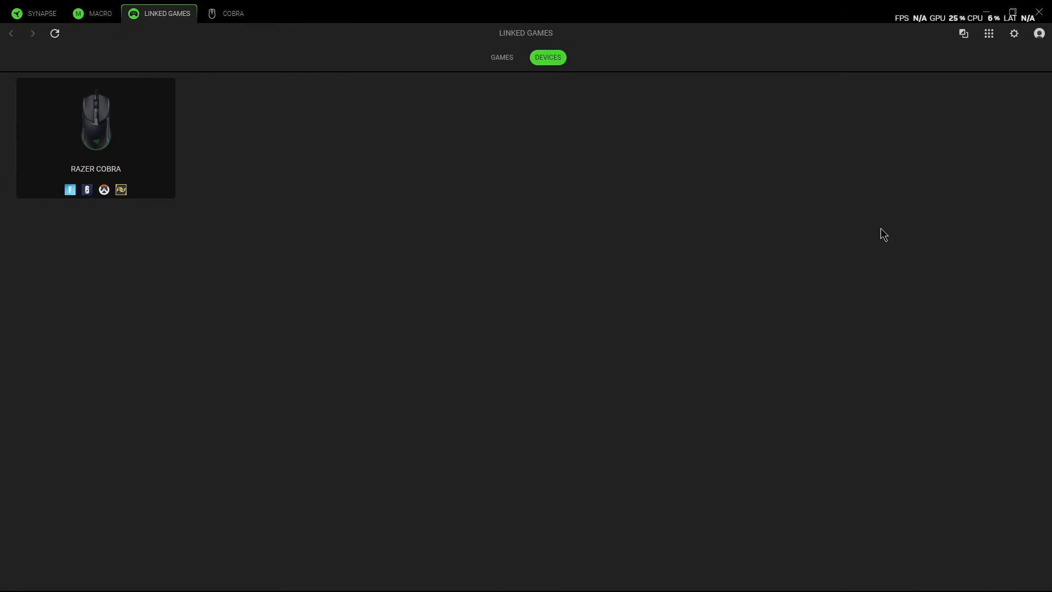
left_click(122, 150)
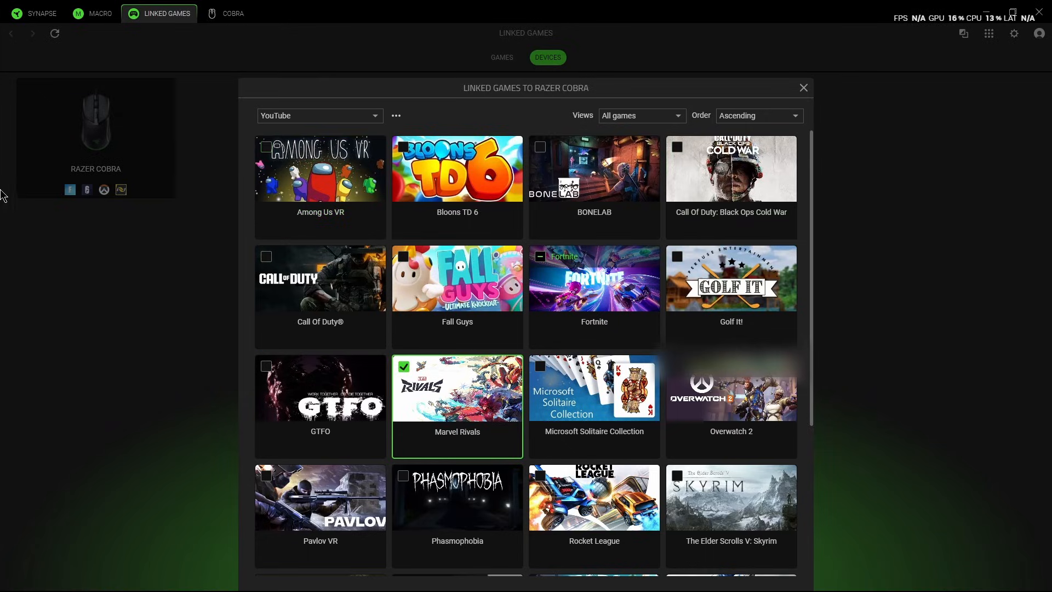
left_click(803, 89)
- Create a new macro and review its recording options for start delay, shortcut key, delays and mouse movement tracking
left_click(93, 15)
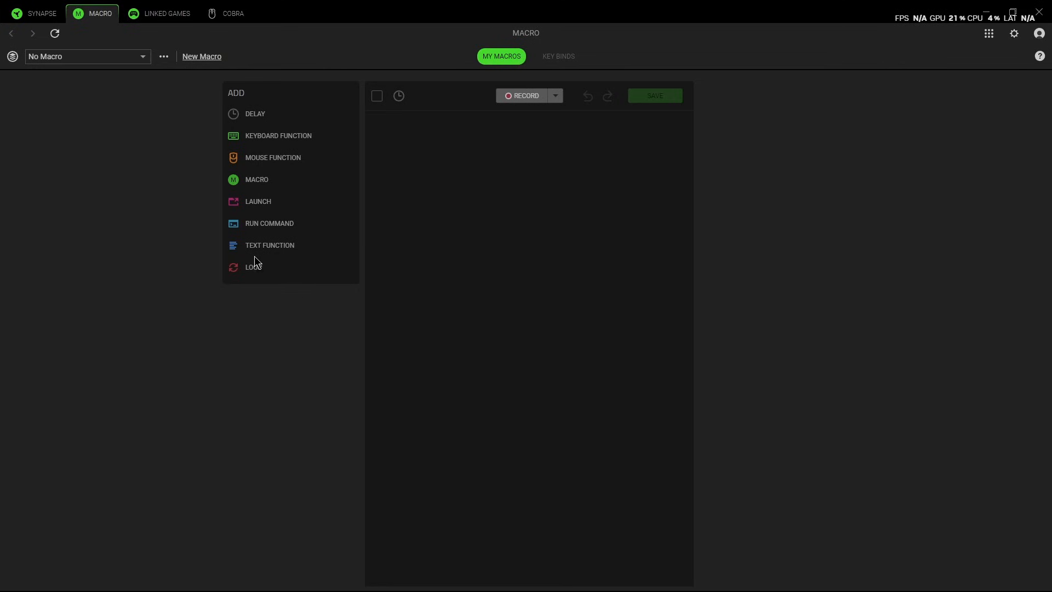
left_click(200, 56)
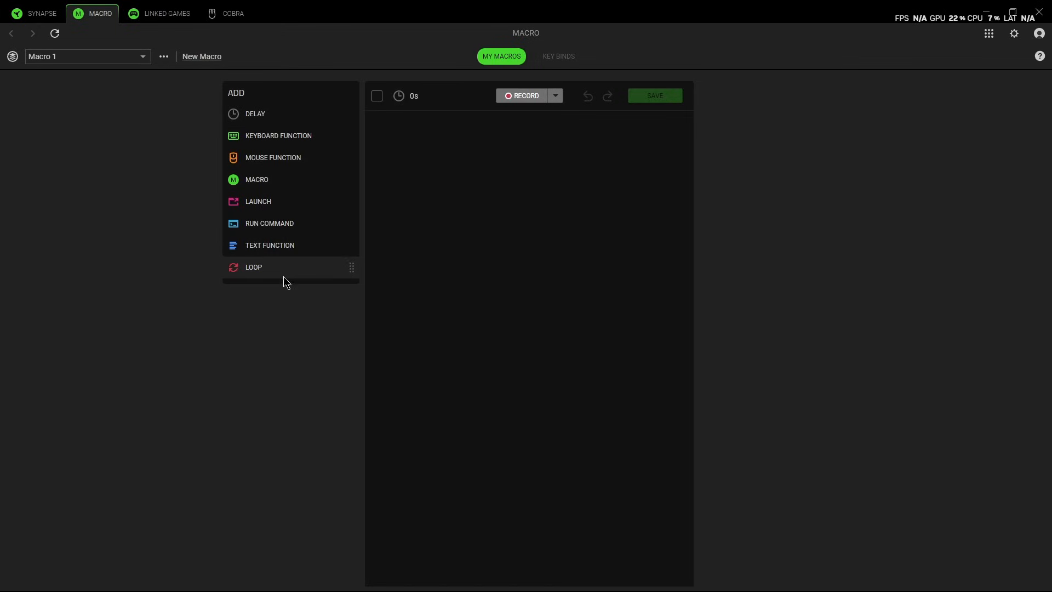
left_click(557, 97)
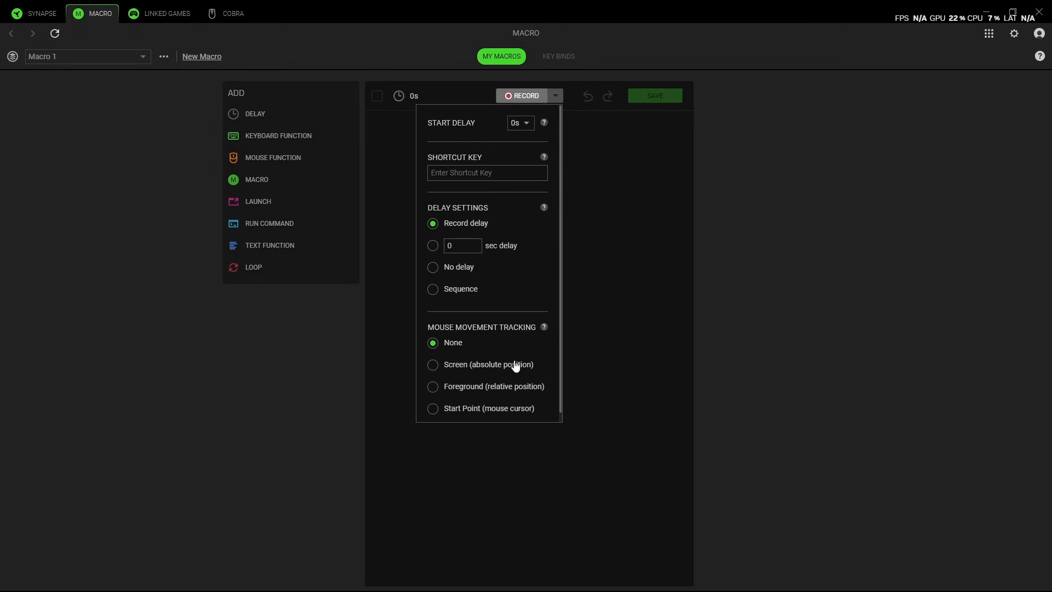
scroll(507, 386, "down", 1)
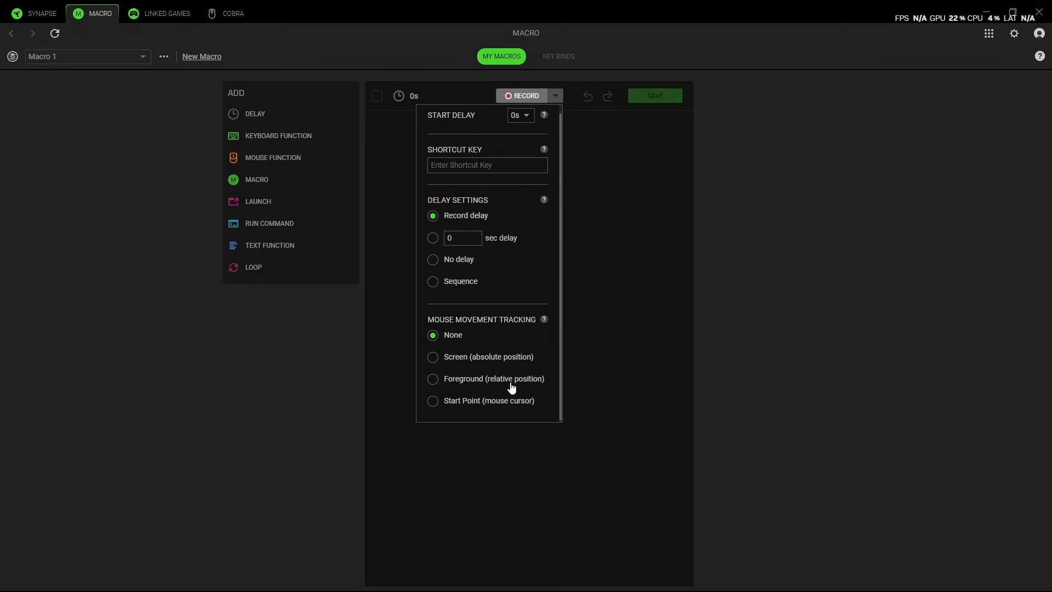
scroll(518, 306, "up", 1)
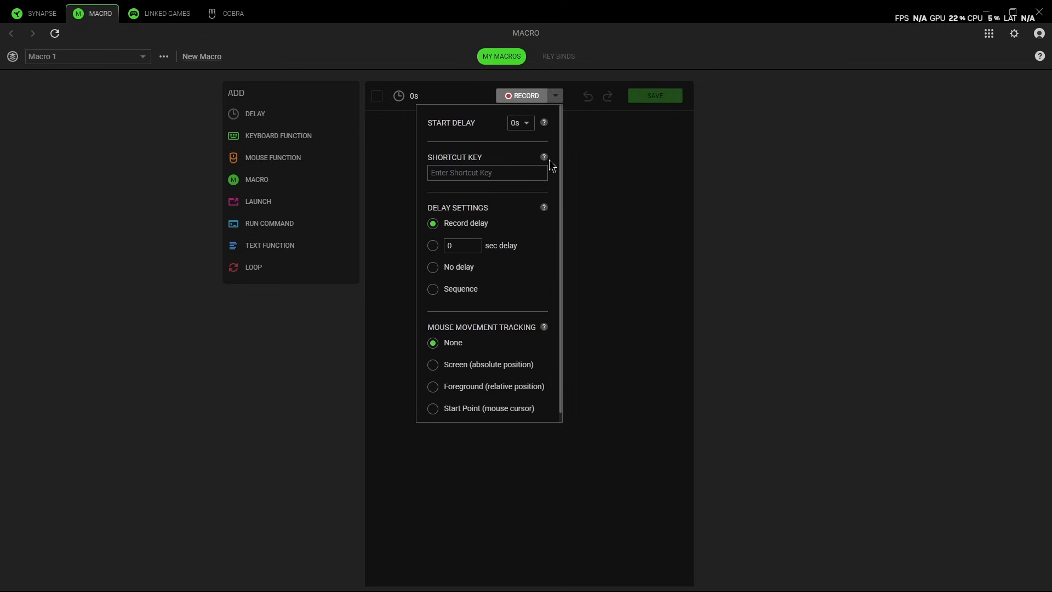
mouse_move(545, 160)
left_click(271, 373)
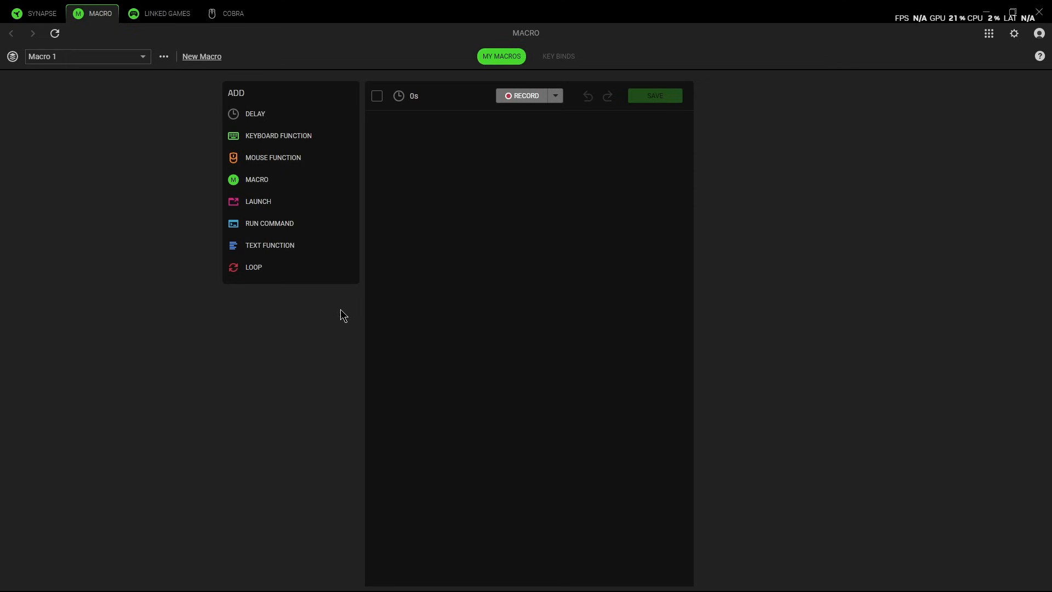
- Add a Launch action for the MarvelRivals_Launcher program to the macro and delete it again
left_click(268, 202)
left_click(445, 121)
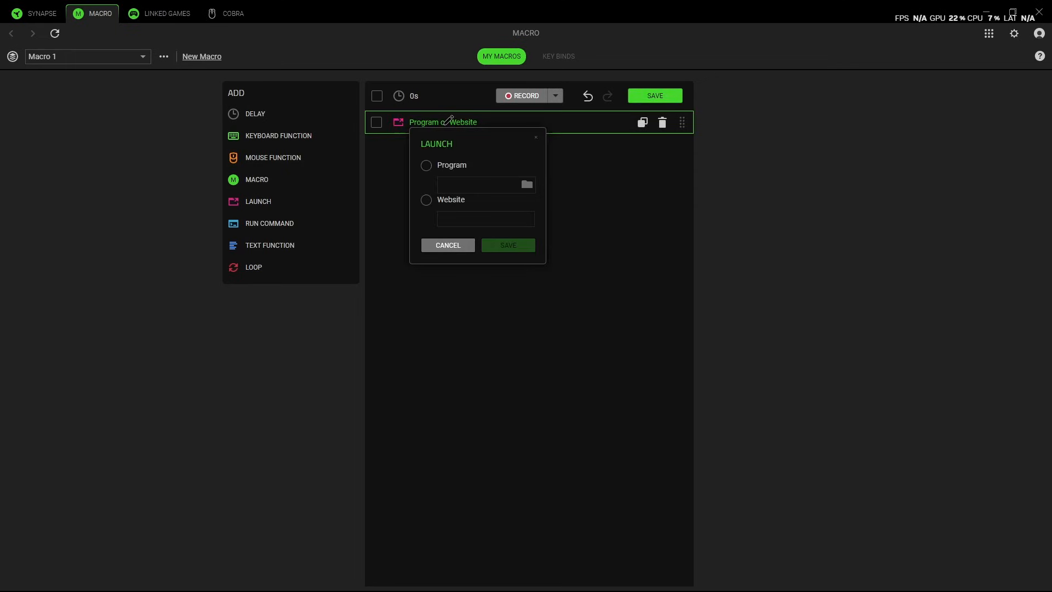
left_click(427, 166)
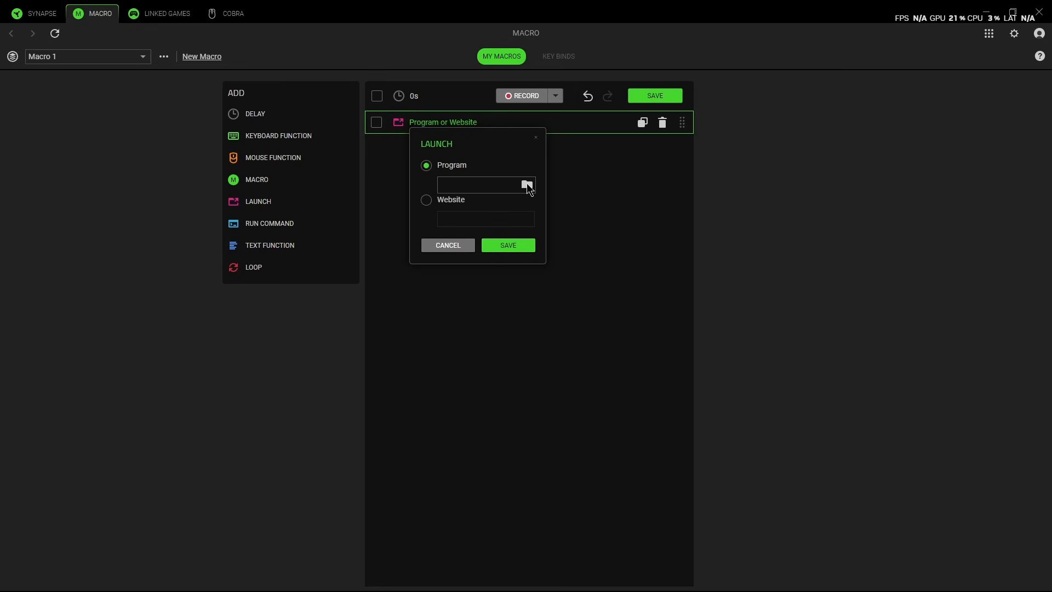
left_click(530, 186)
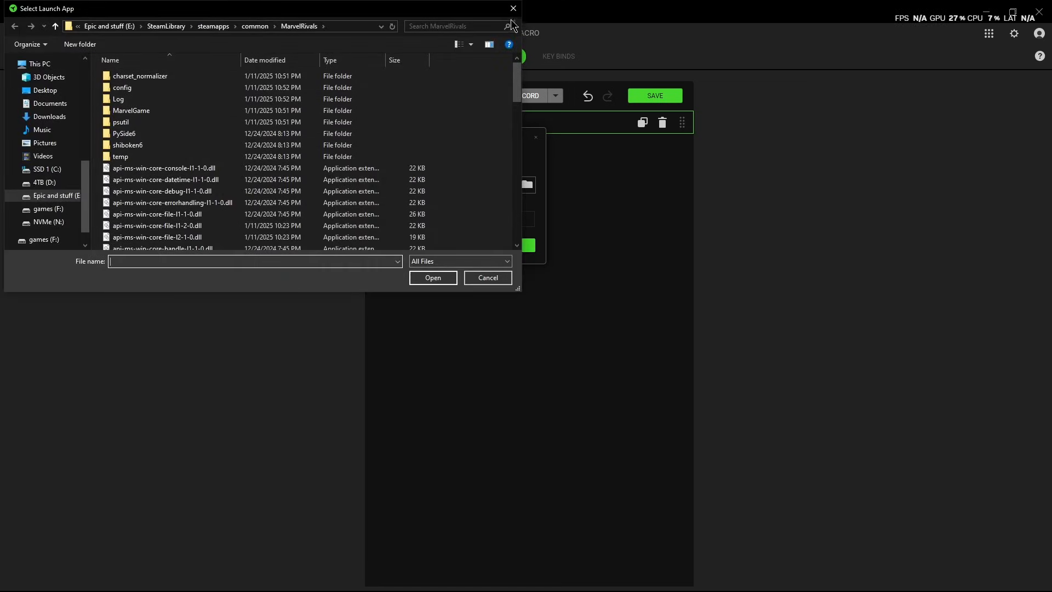
scroll(349, 157, "down", 20)
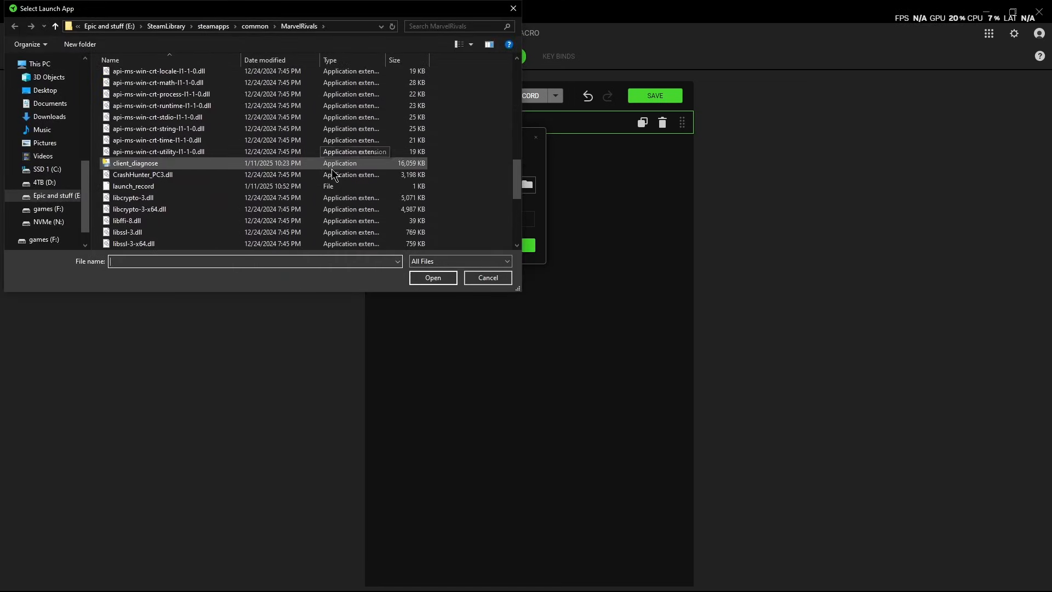
scroll(257, 152, "up", 2)
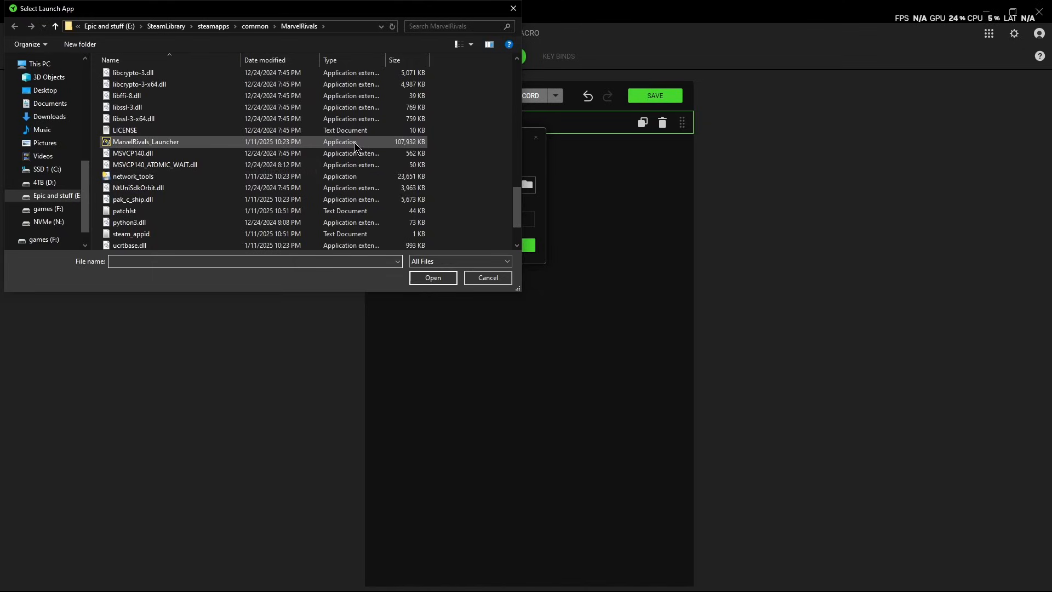
left_click(245, 143)
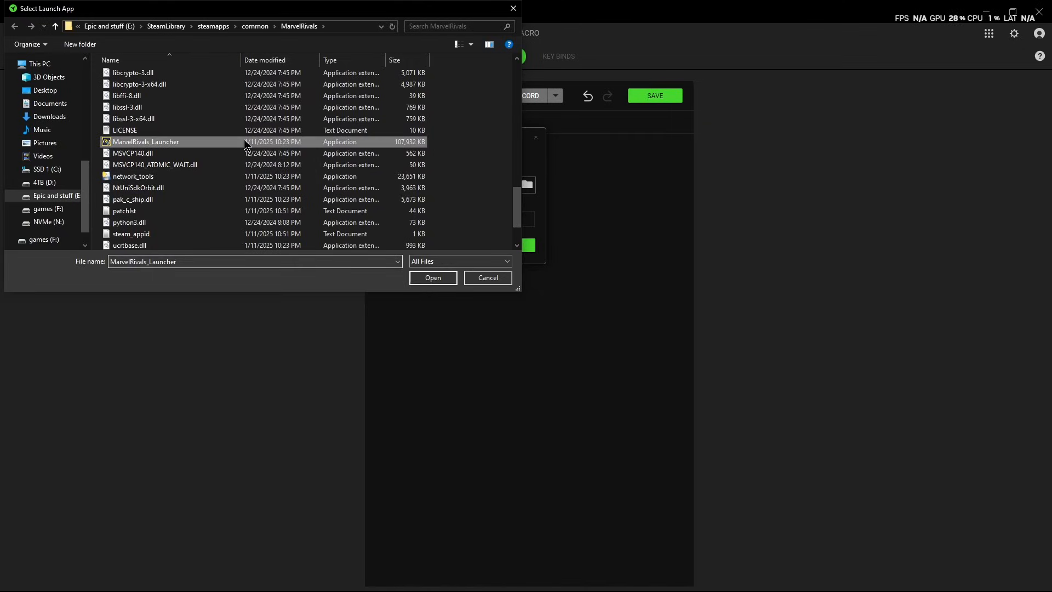
left_click(443, 278)
left_click(508, 245)
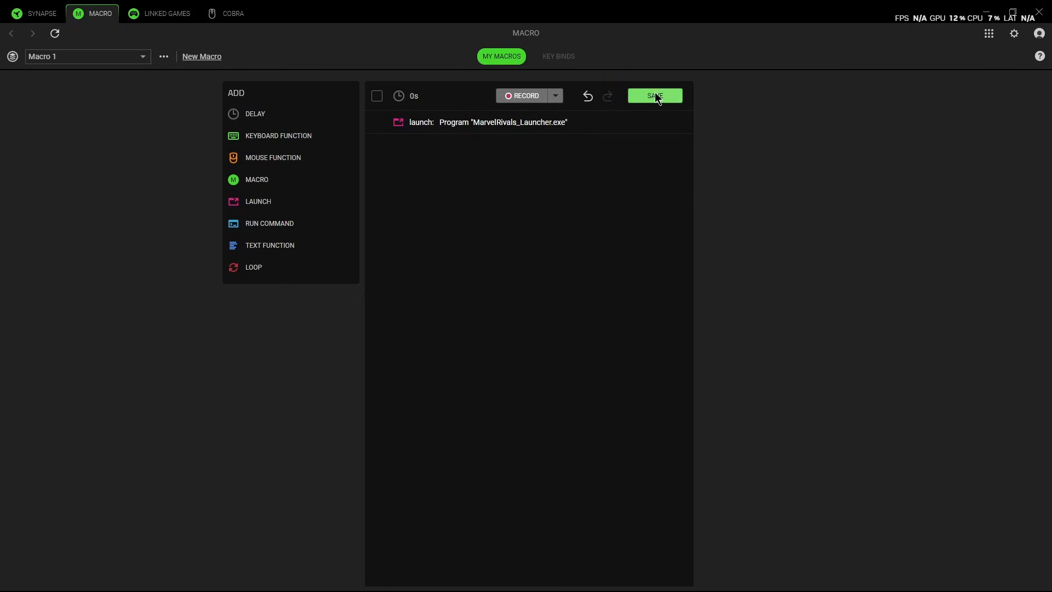
left_click(662, 122)
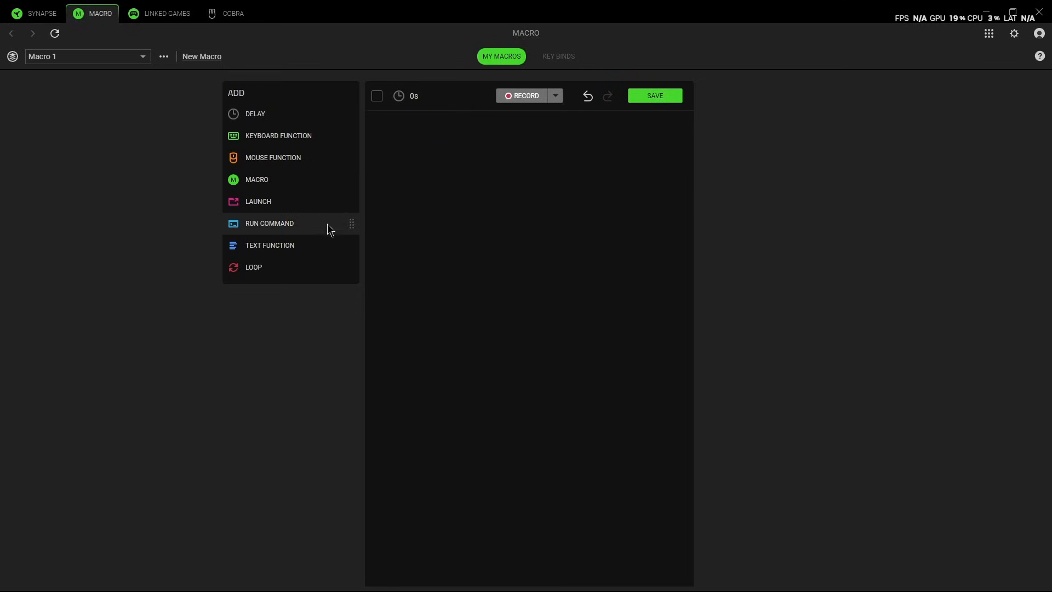
- Add an empty Run Command action to the macro, check its warning and delete the action
left_click_drag(277, 222, 446, 146)
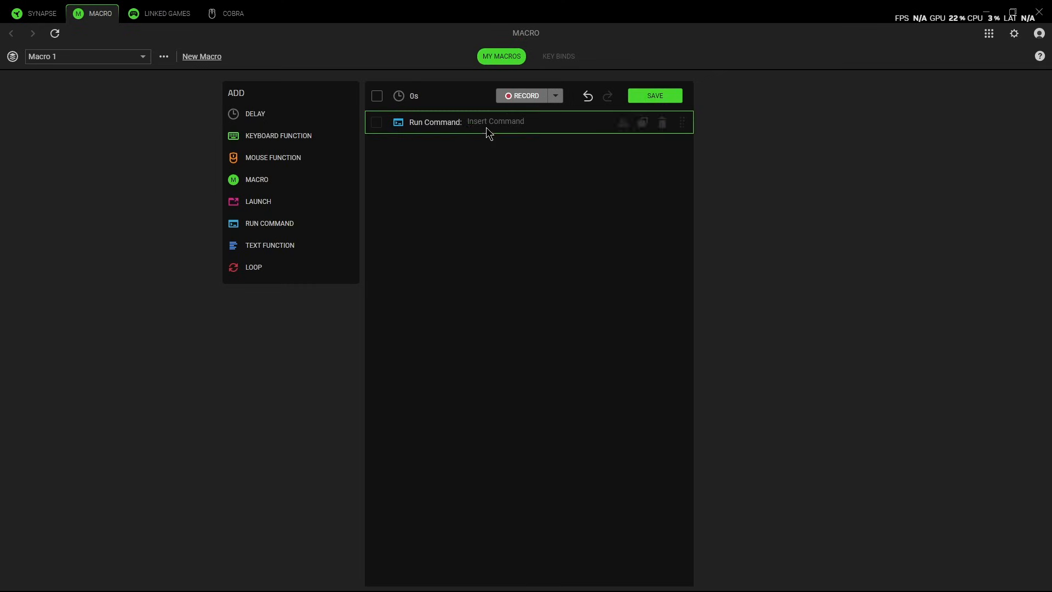
left_click(505, 122)
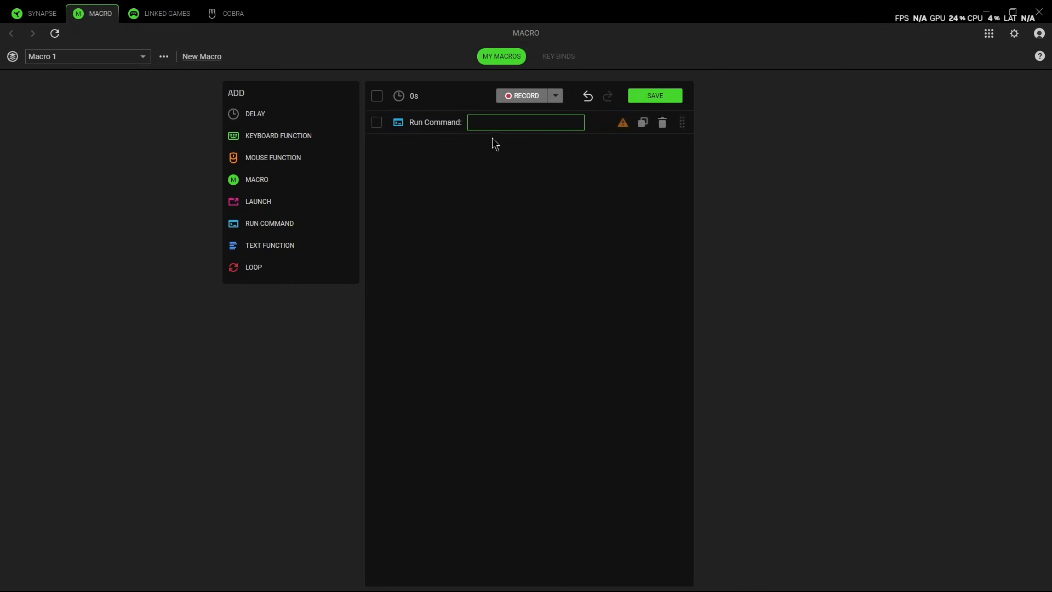
mouse_move(624, 125)
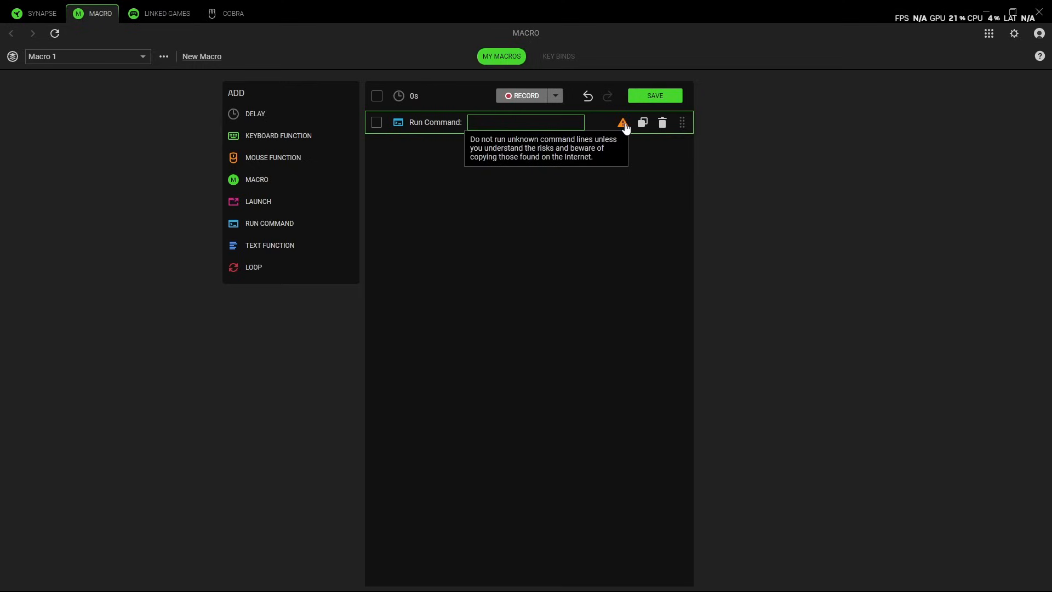
left_click(662, 123)
- Add a mouse function to the macro with Double Click as its action
left_click(285, 159)
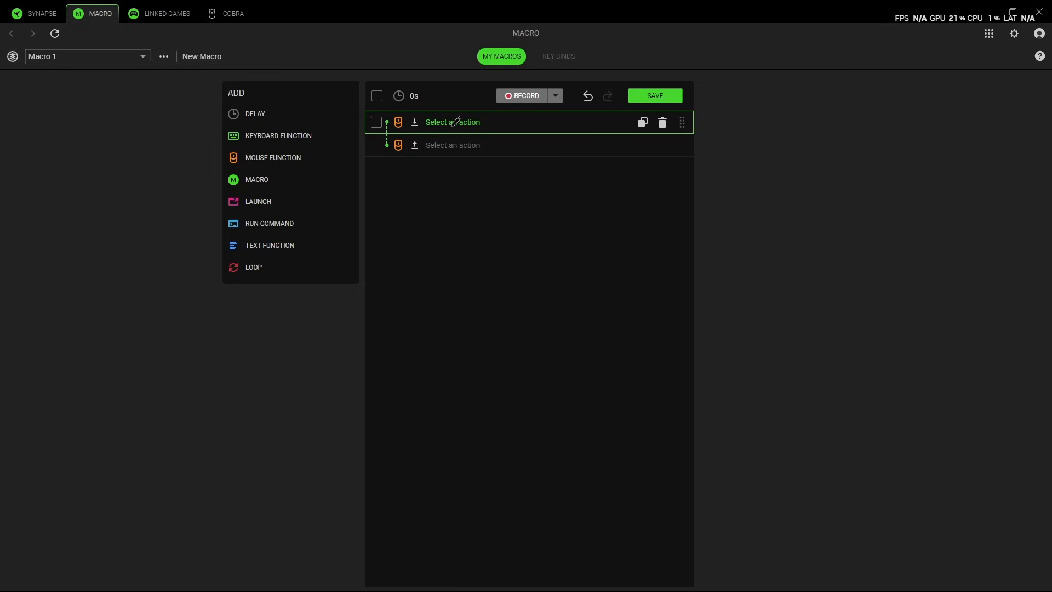
left_click(456, 121)
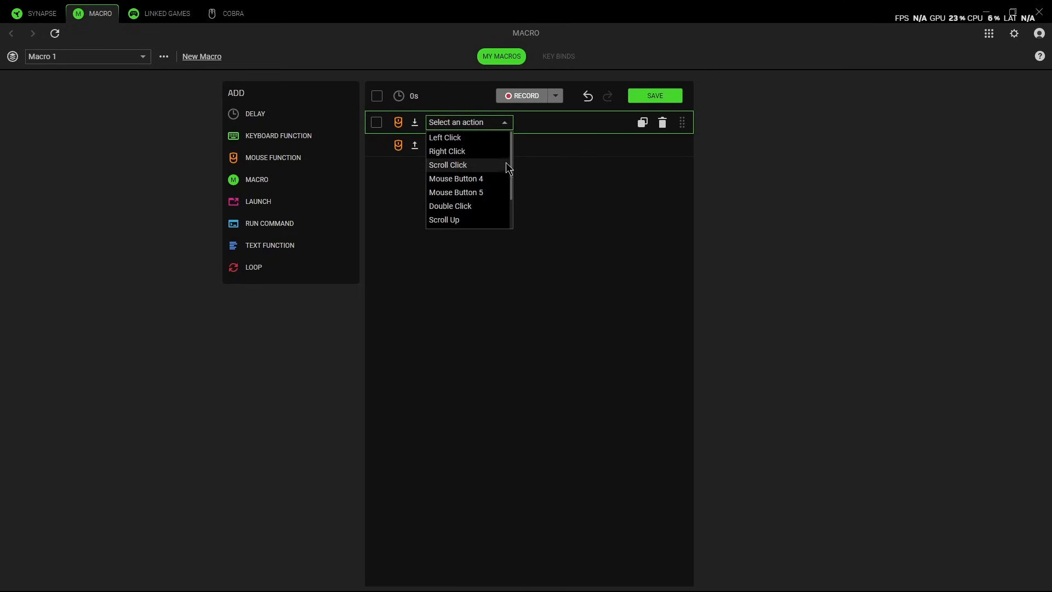
left_click(488, 206)
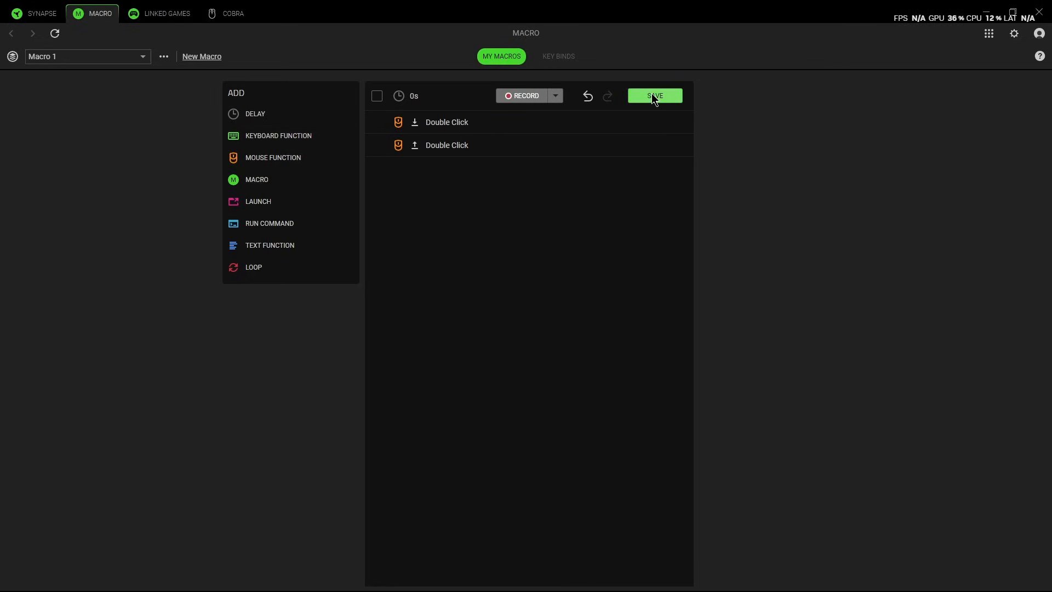
- Assign Macro 1 to the Razer Cobra's Scroll Click in the YouTube profile, with toggle continuous playback as the playback option
left_click(557, 59)
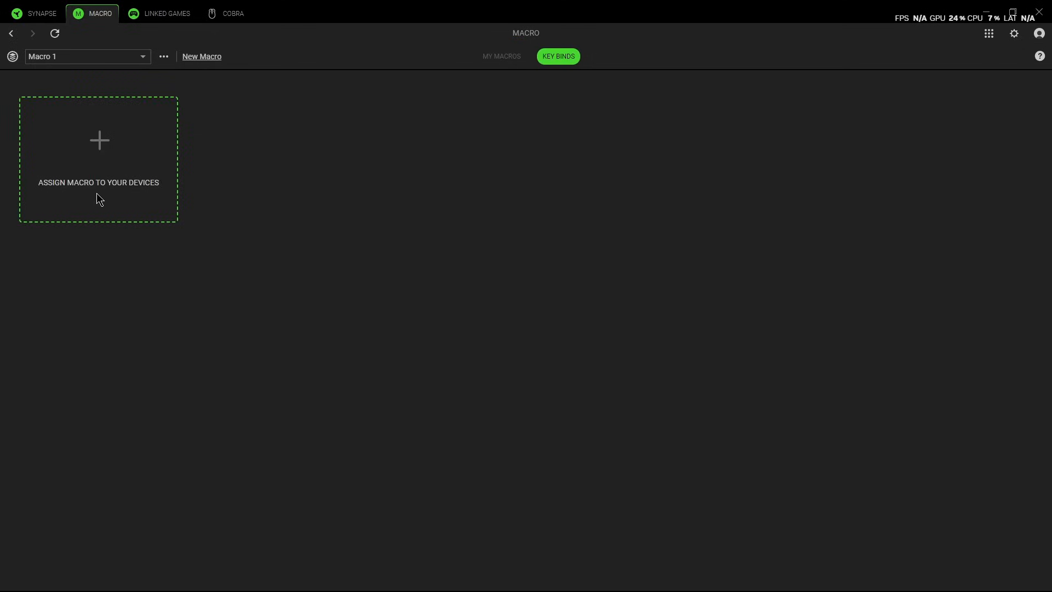
left_click(98, 145)
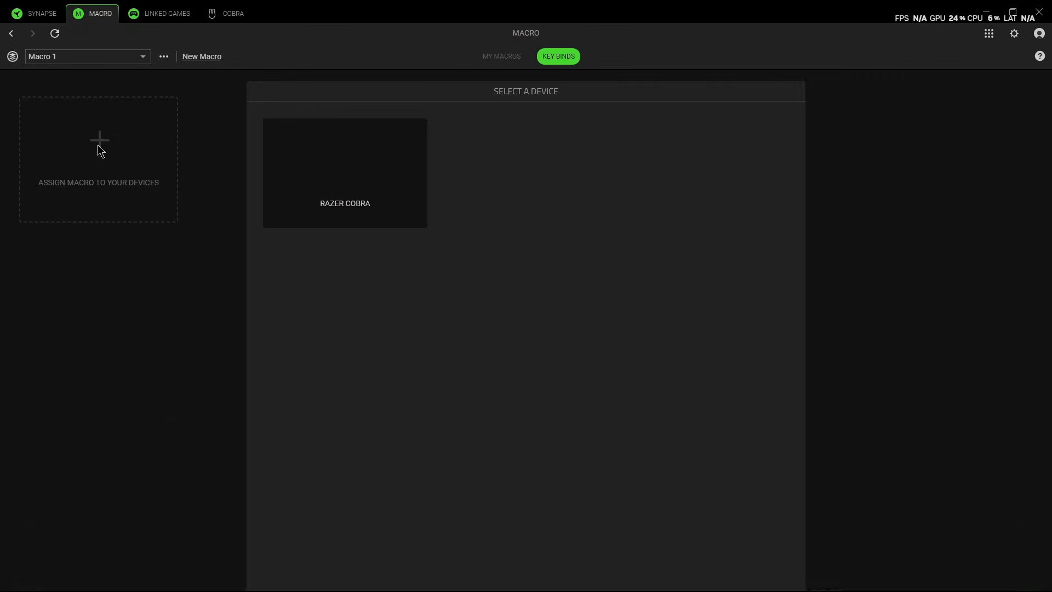
left_click(359, 158)
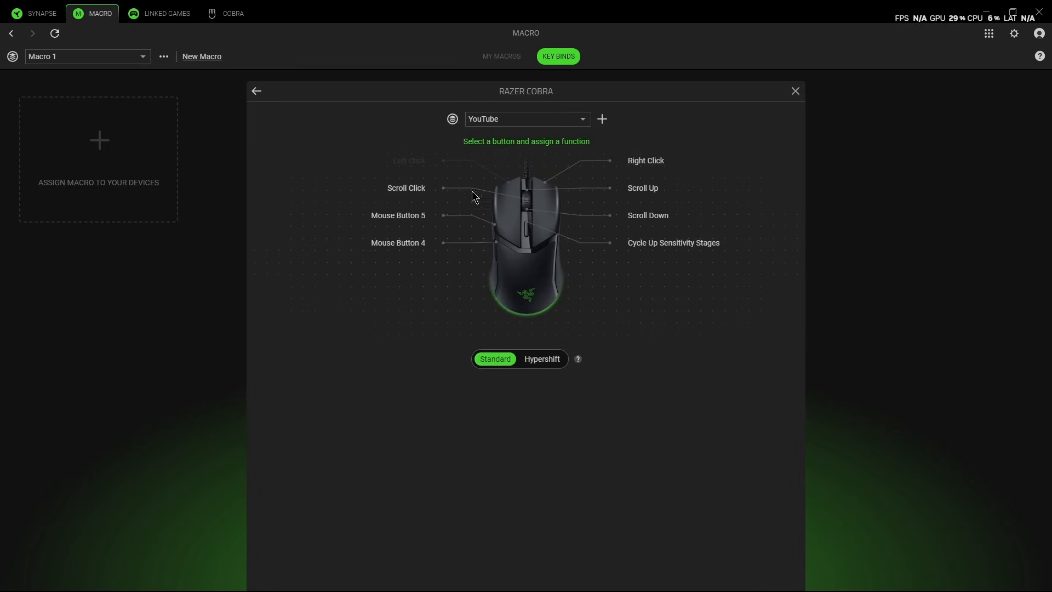
left_click(403, 188)
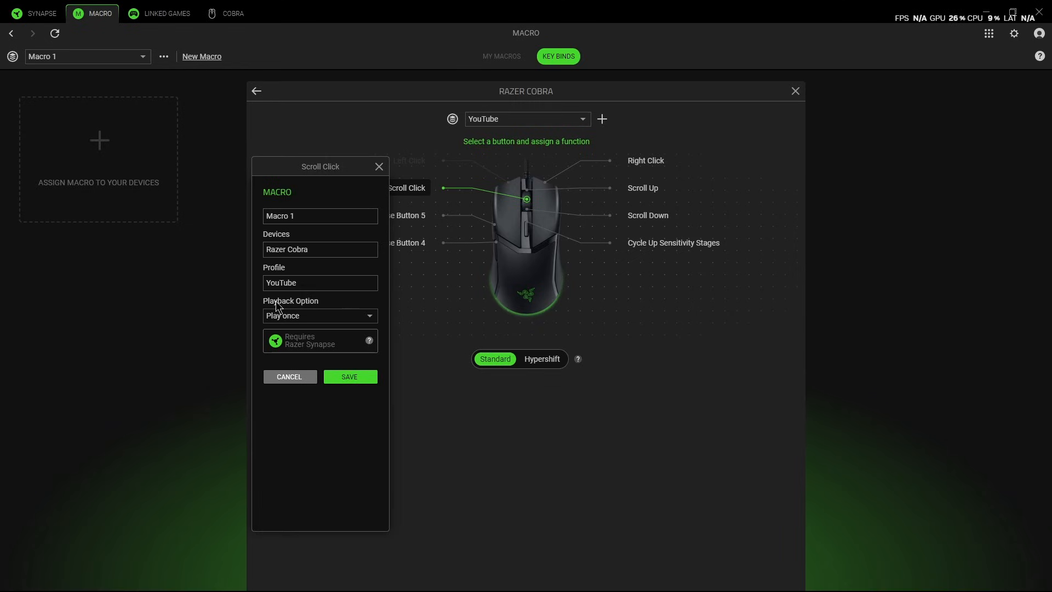
left_click(340, 316)
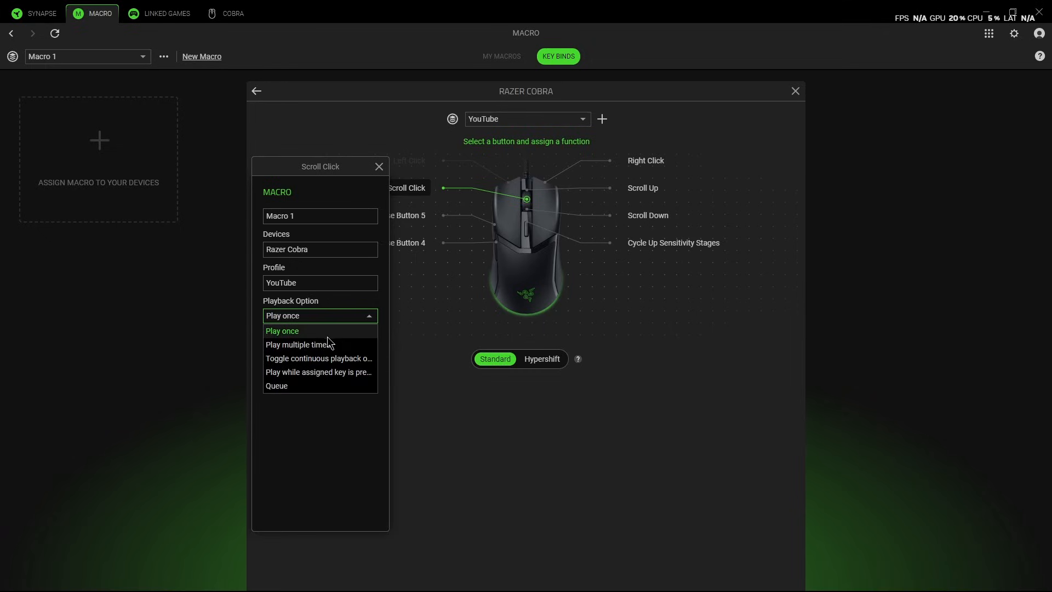
left_click(312, 358)
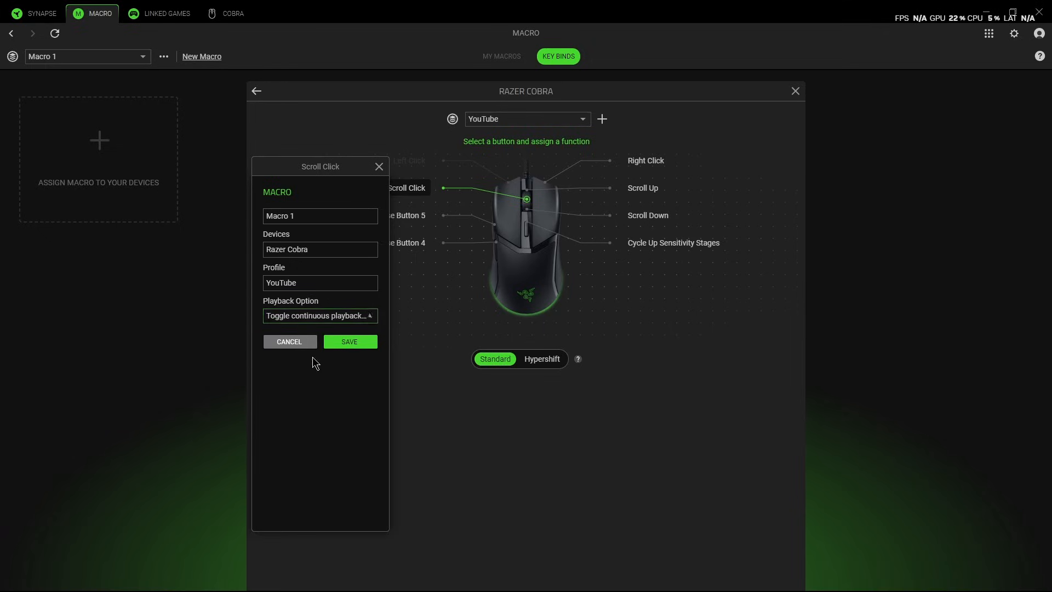
left_click(354, 340)
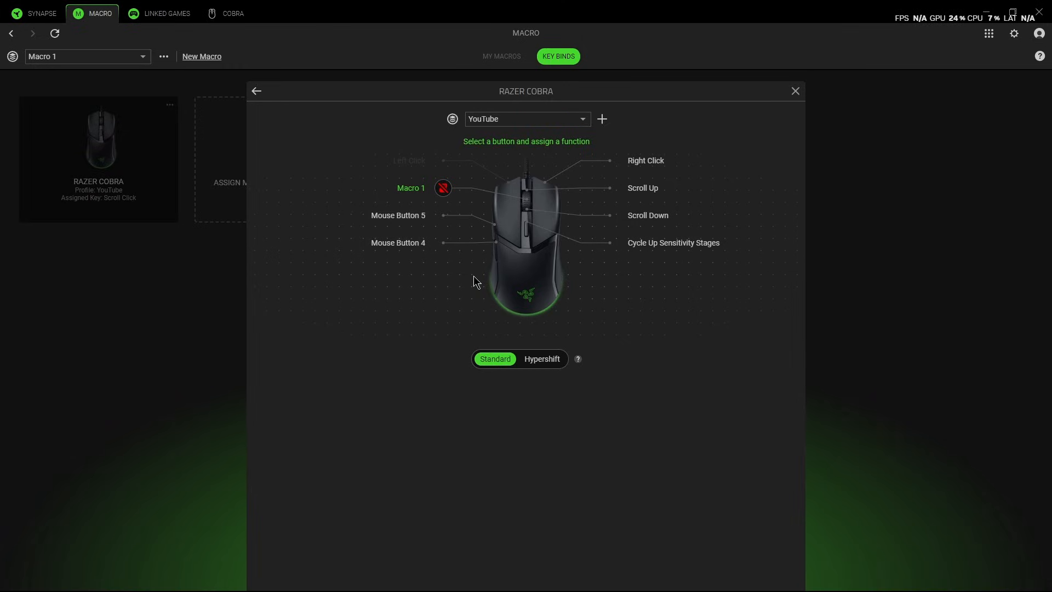
left_click(795, 91)
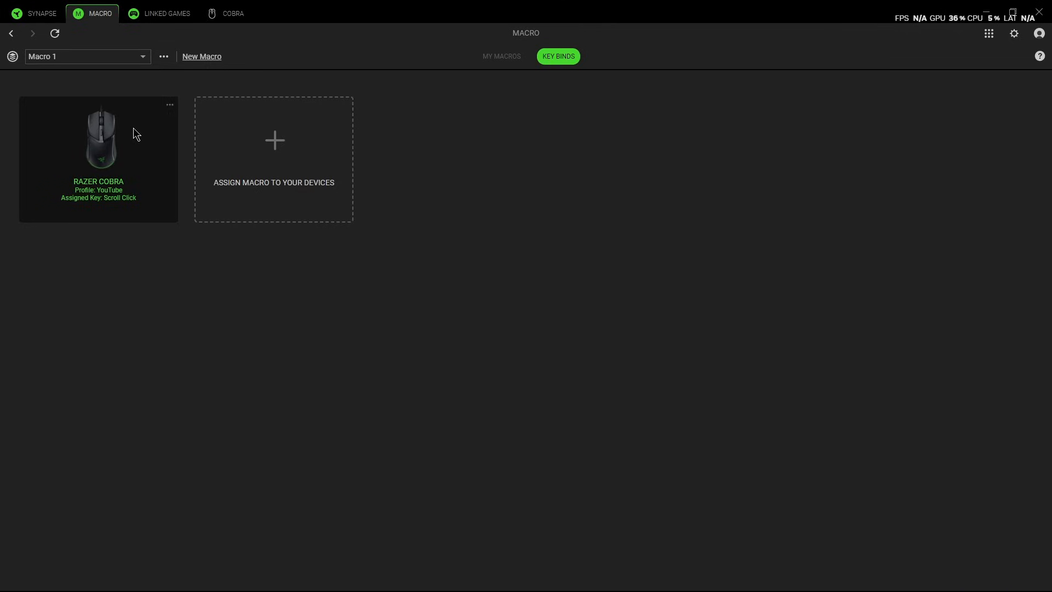
- Remove Macro 1's Razer Cobra key bind, and delete both Double Click actions from the macro
left_click(192, 122)
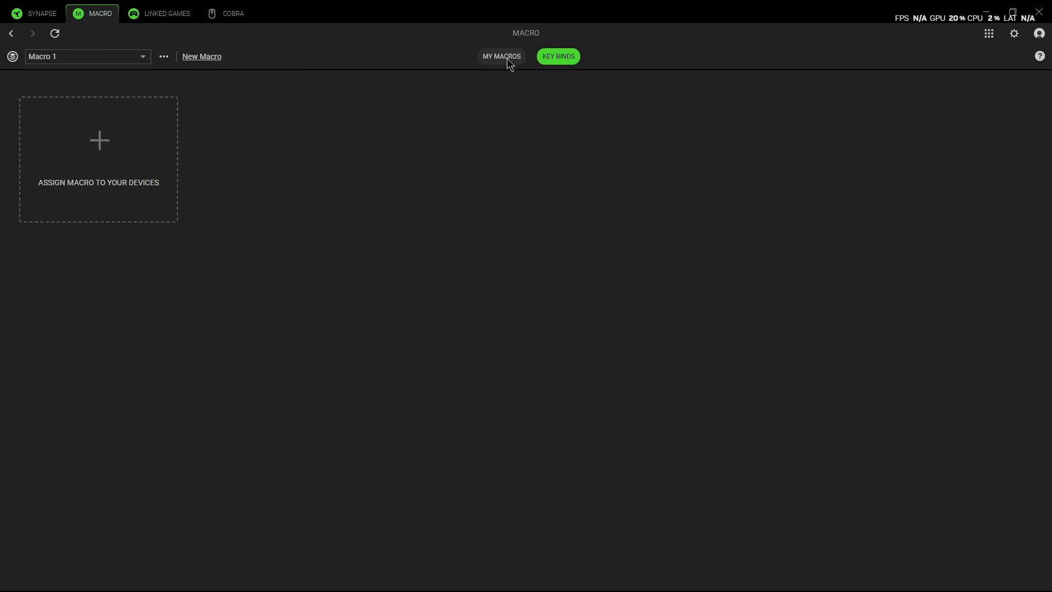
left_click(508, 58)
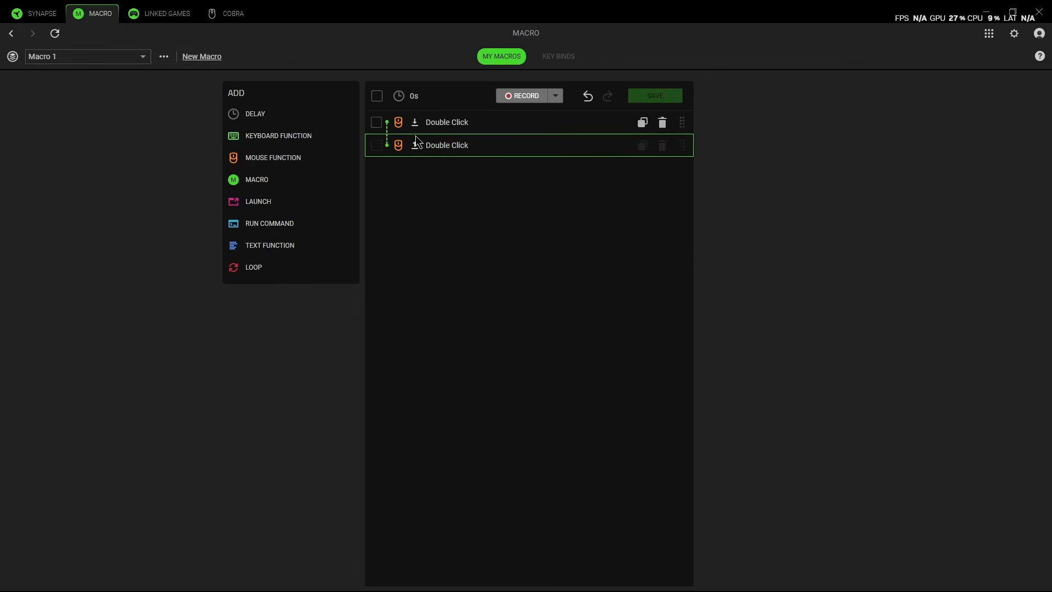
left_click(381, 100)
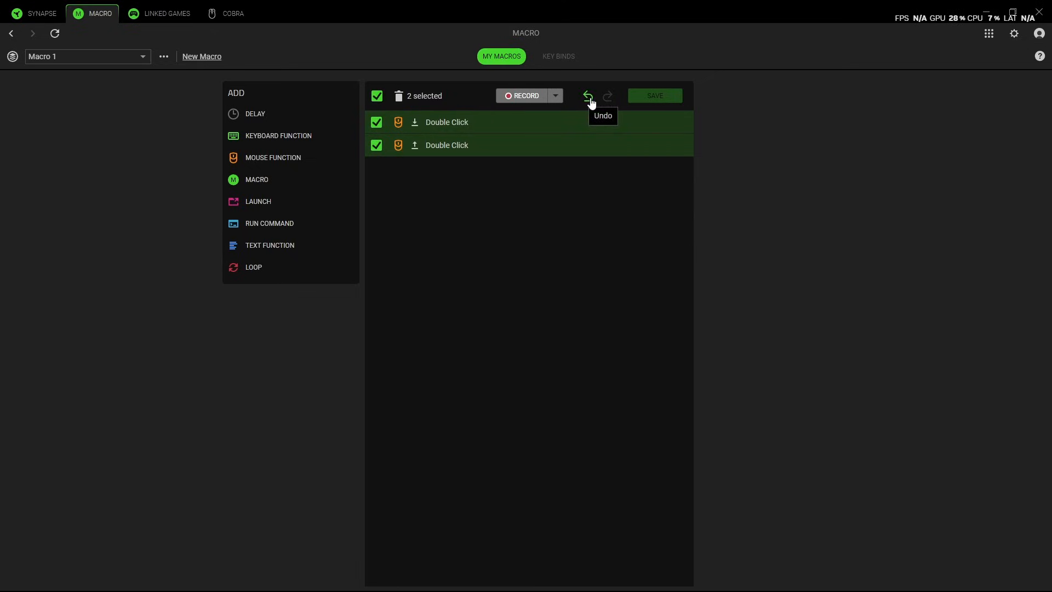
left_click(399, 97)
left_click(661, 97)
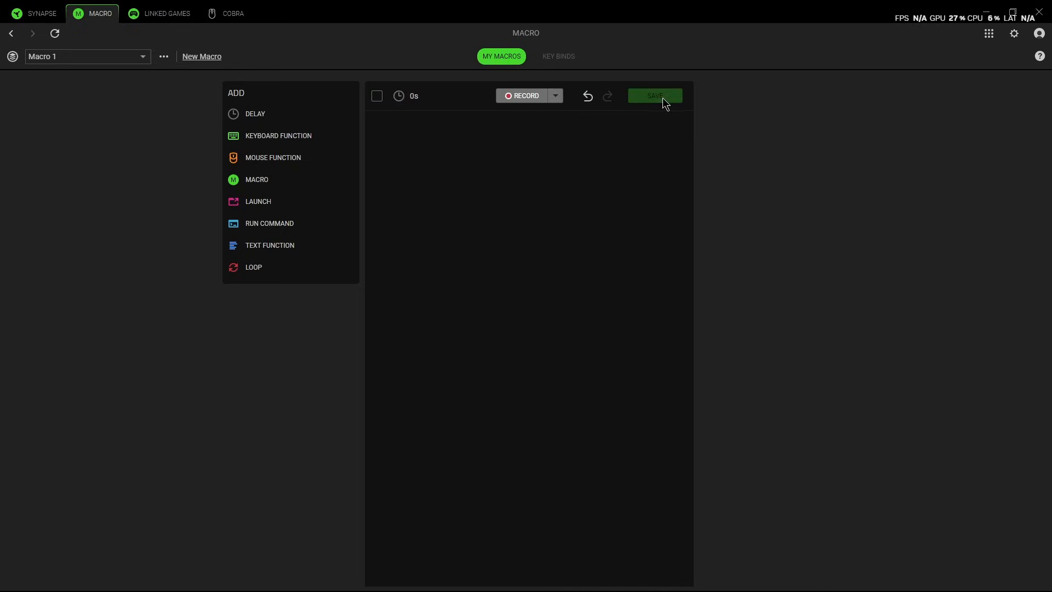
- Delete Macro 1 and check which macro management options are still available
left_click(164, 56)
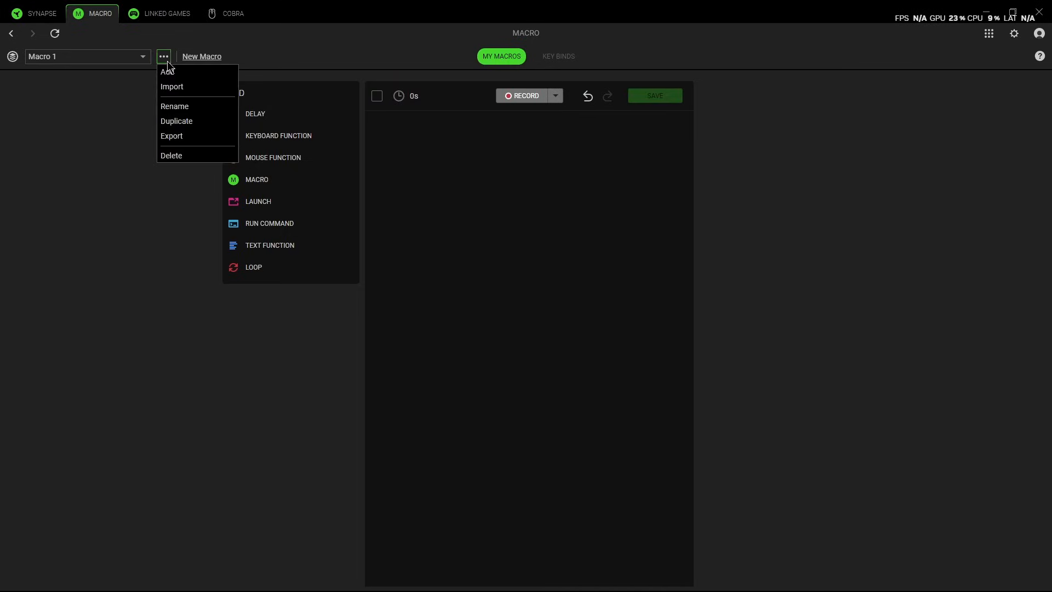
left_click(187, 155)
left_click(241, 131)
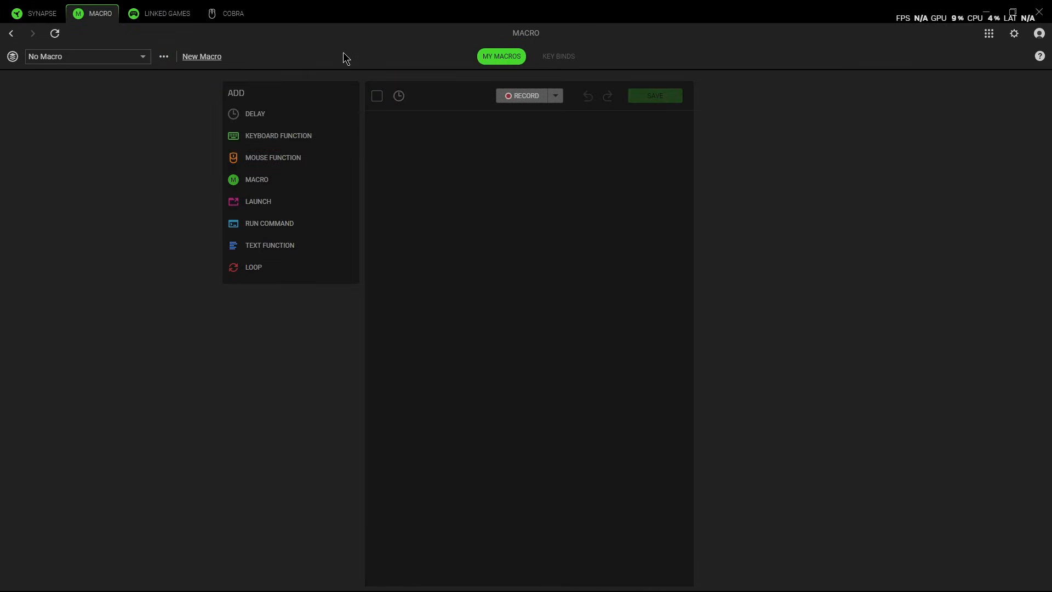
left_click(164, 57)
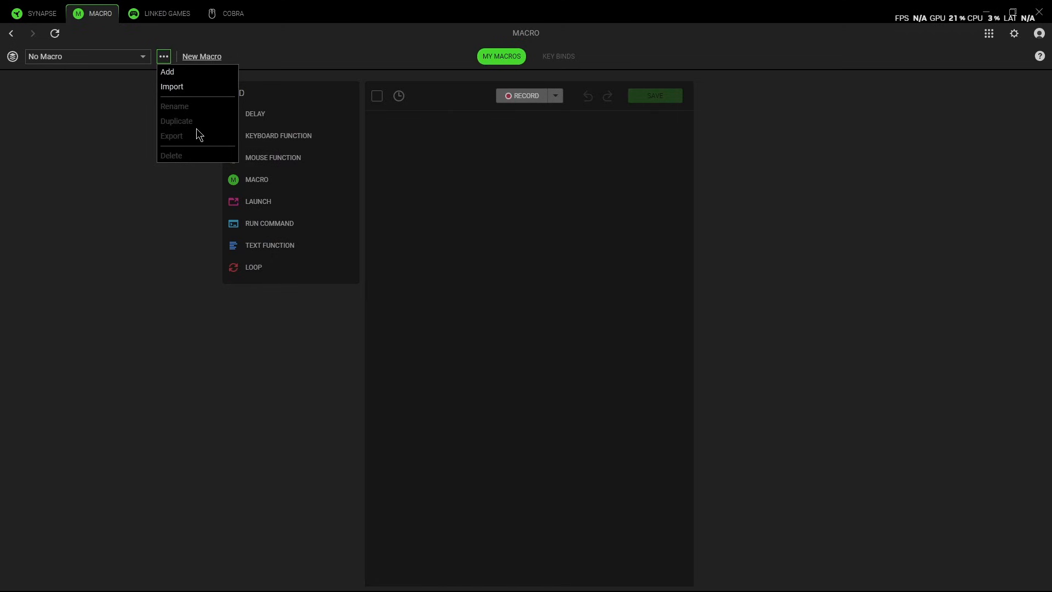
left_click(95, 208)
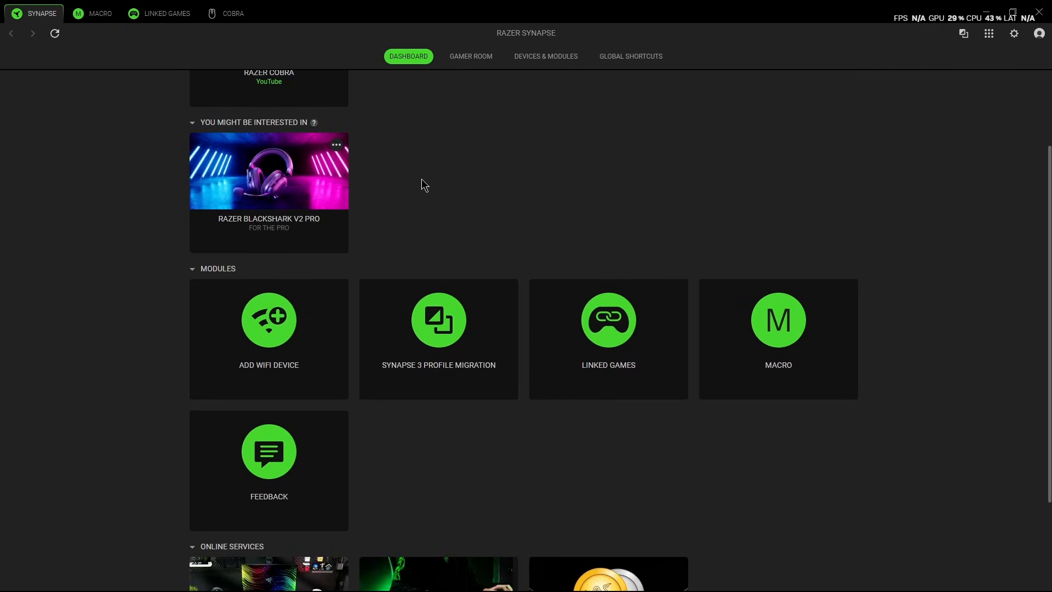
- Review the Synapse dashboard's modules and online services, and open the Razer Cobra's performance settings
scroll(422, 180, "down", 1)
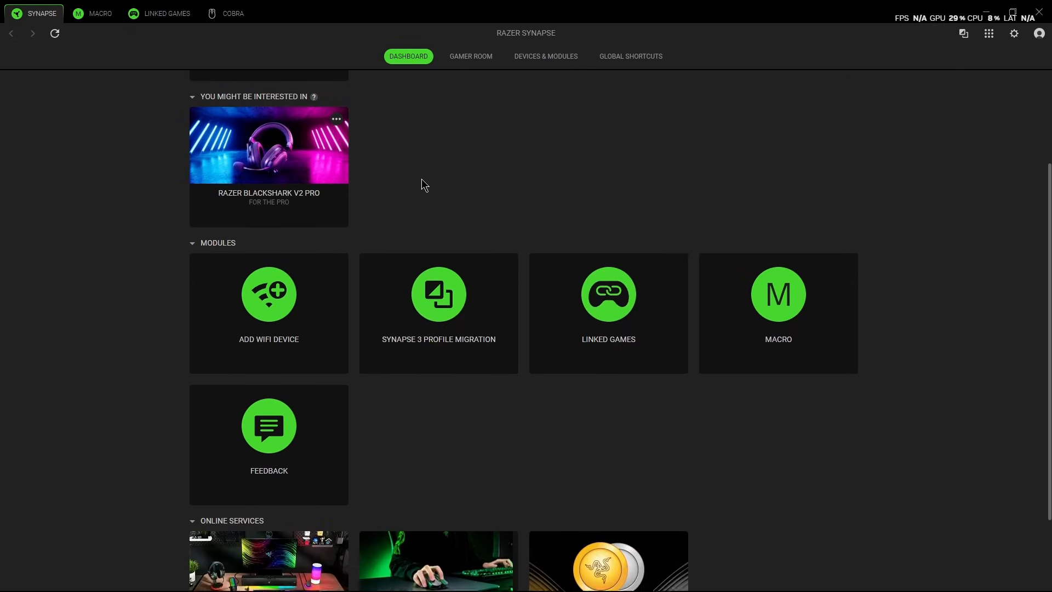
scroll(422, 179, "down", 2)
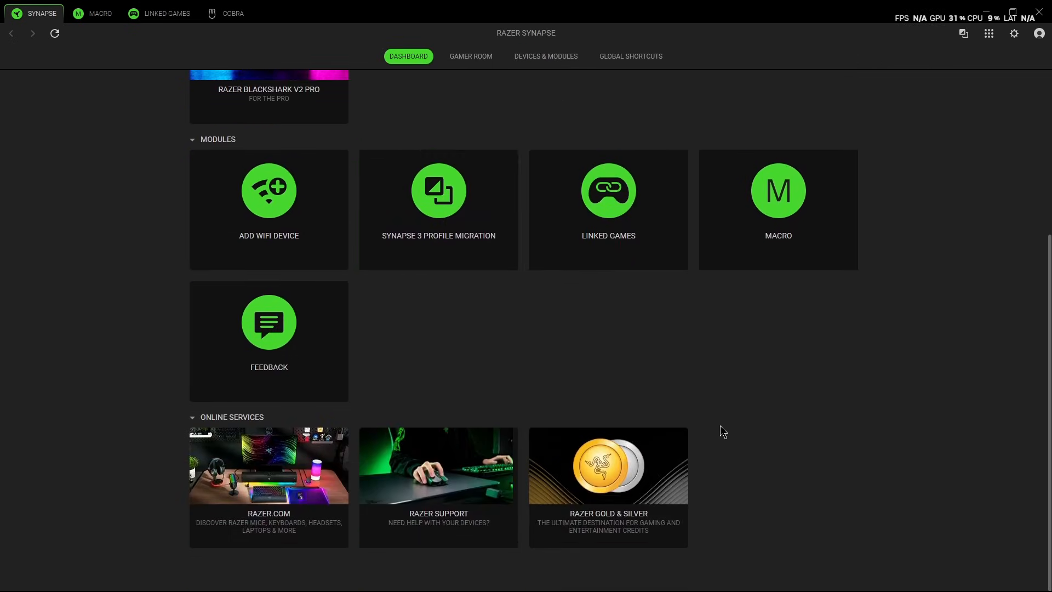
scroll(630, 350, "up", 5)
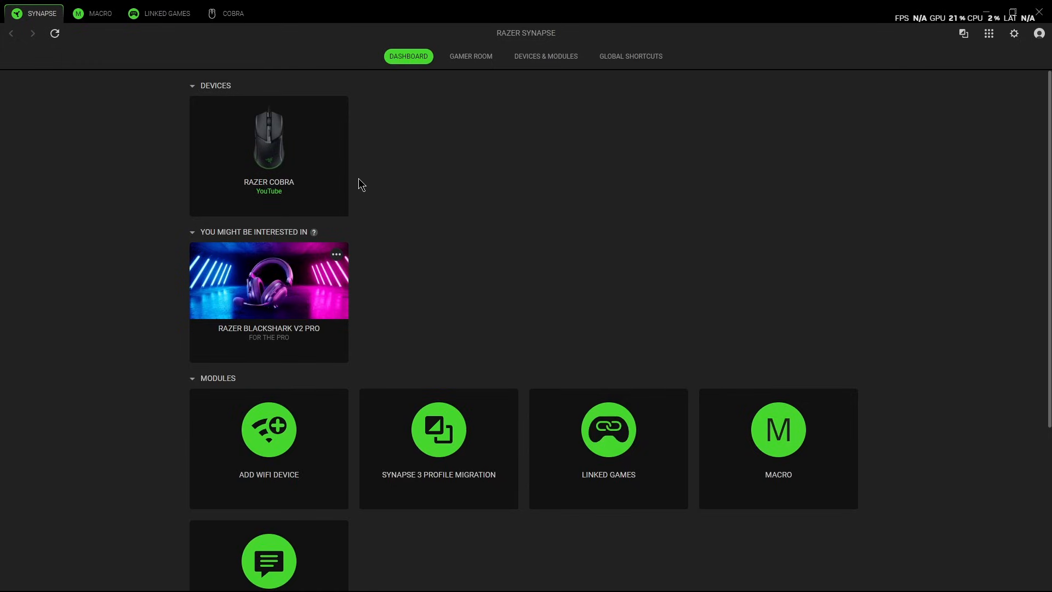
left_click(322, 137)
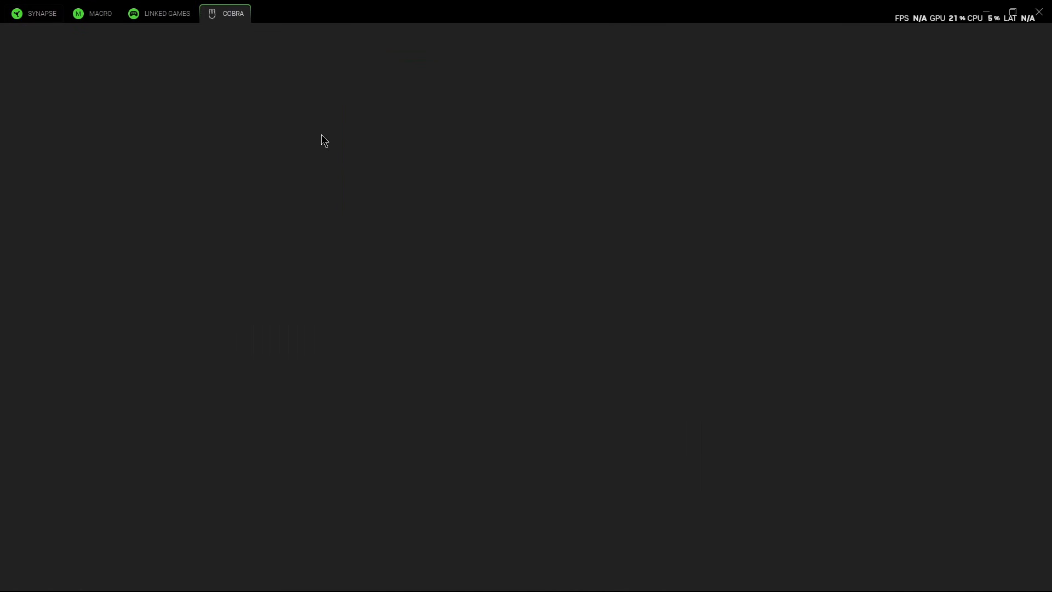
left_click(498, 56)
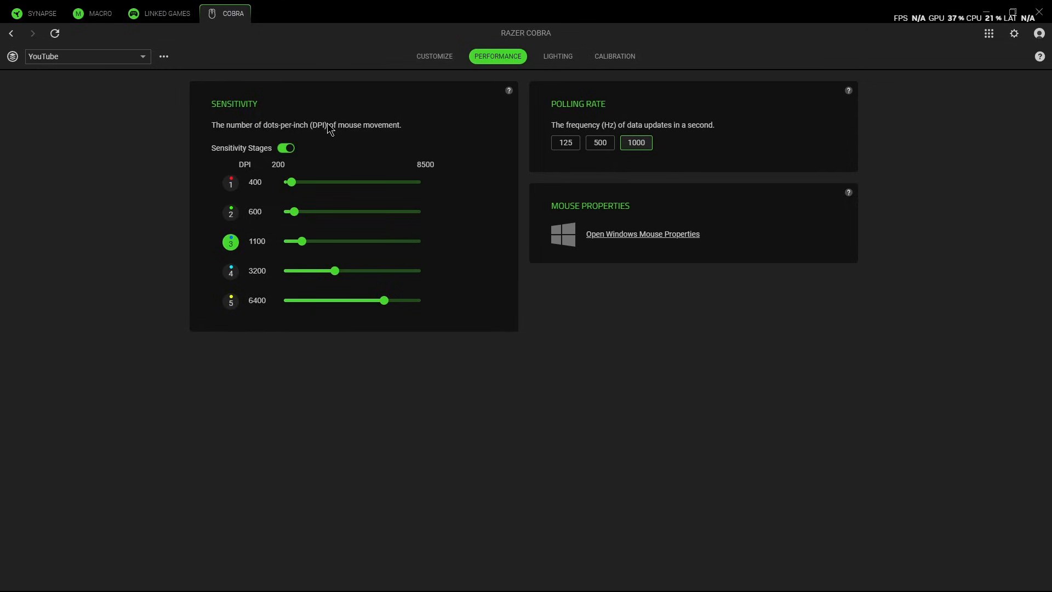